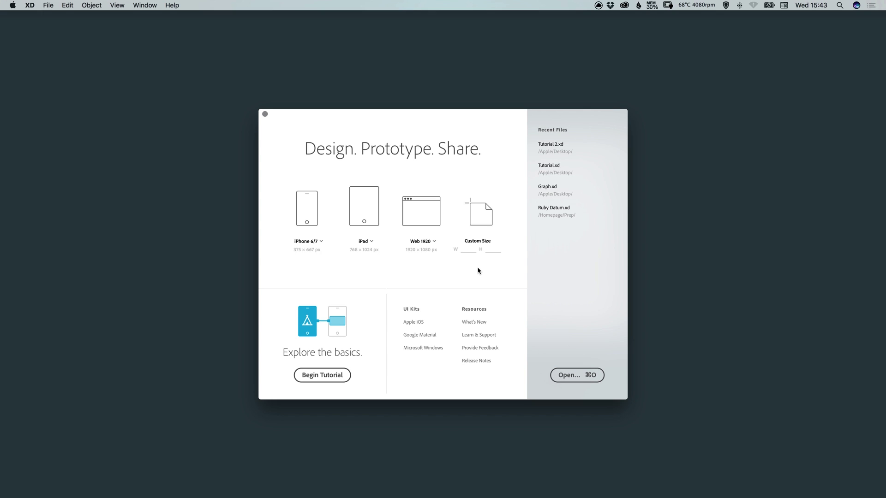
Create a Web 1920 document and draw a large rectangle on the artboard
left_click(423, 208)
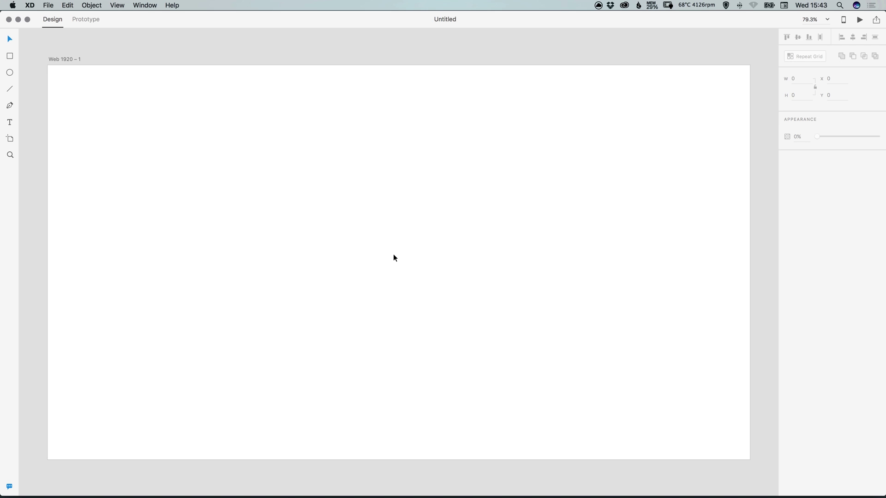
left_click(10, 56)
left_click_drag(238, 150, 554, 367)
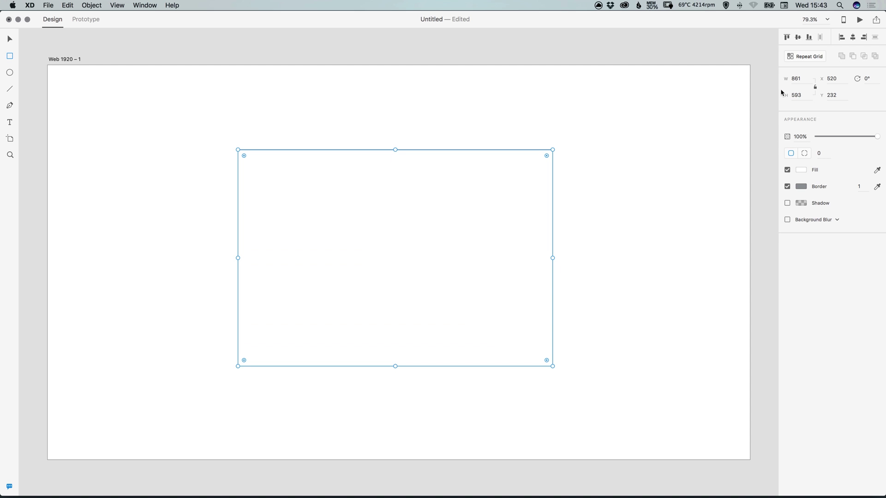
Resize the rectangle to exactly 1280 × 720
left_click(797, 79)
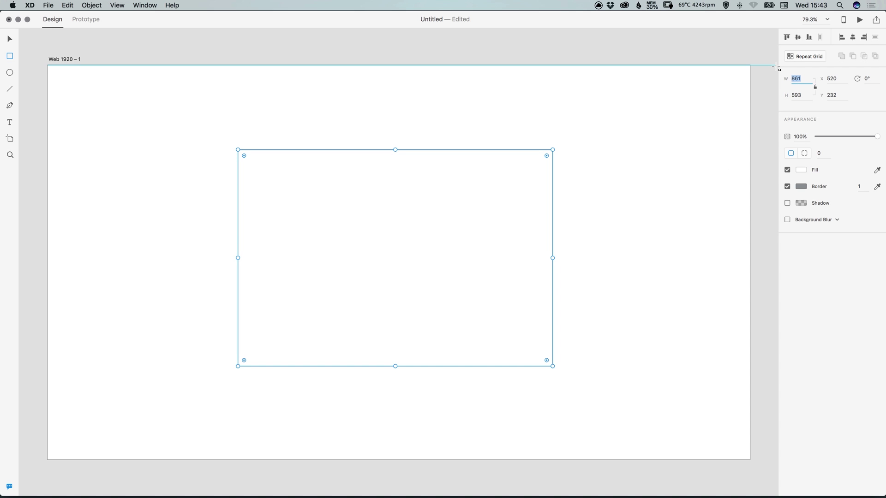
type("1280")
key("Return")
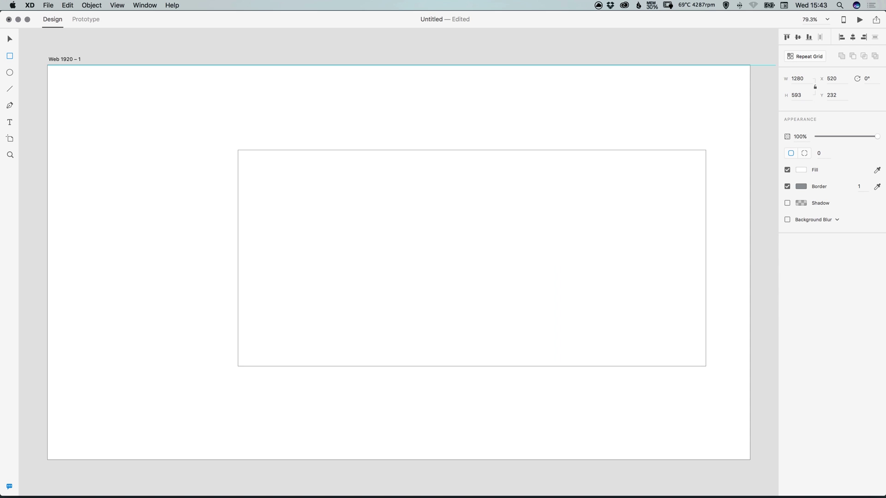
left_click(802, 95)
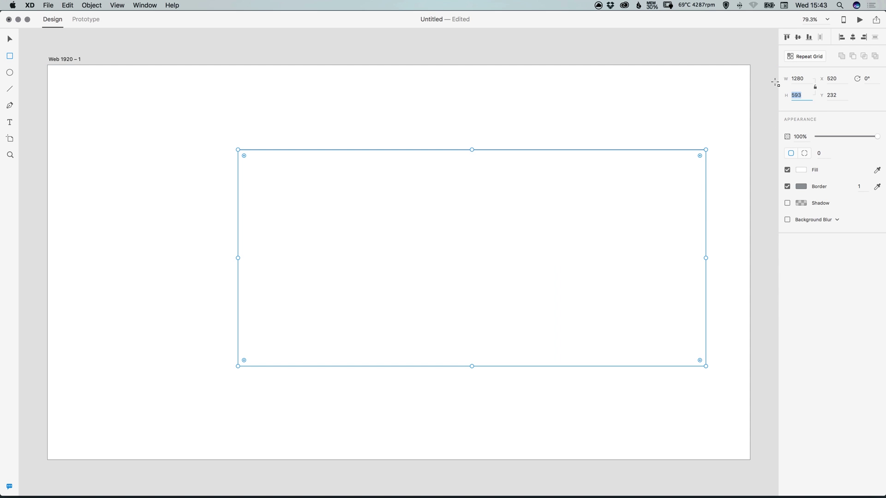
type("720")
key("Return")
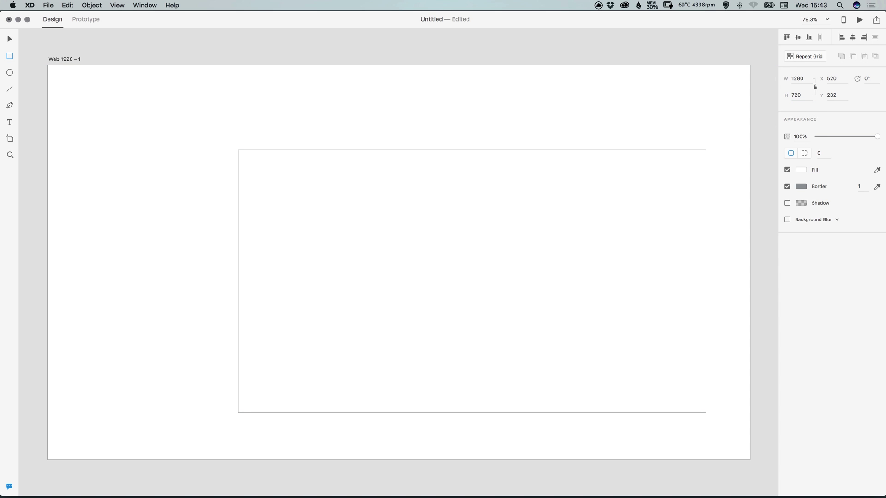
left_click(8, 41)
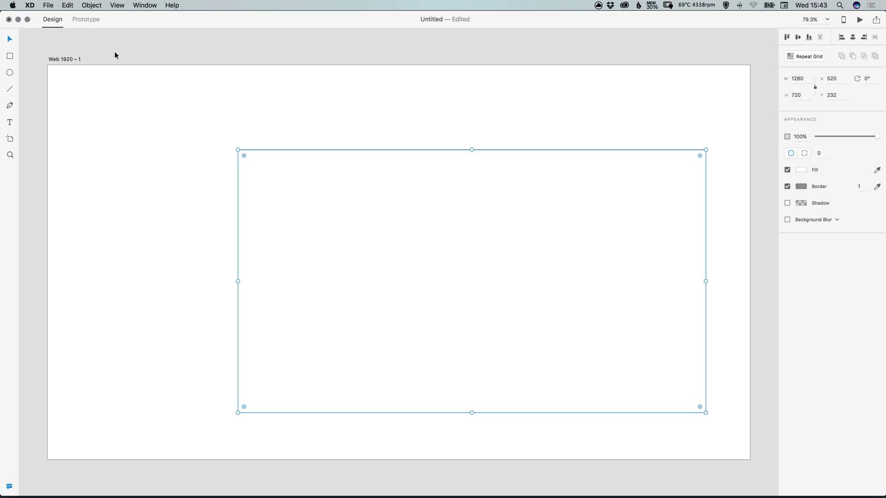
Centre the rectangle on the artboard, remove its border and fill it light grey #B7B7B7
left_click(798, 37)
left_click(855, 38)
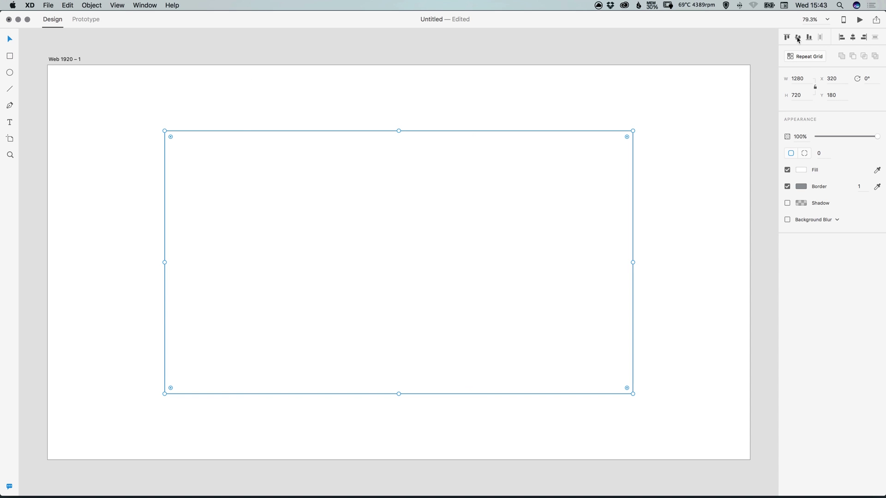
left_click(787, 186)
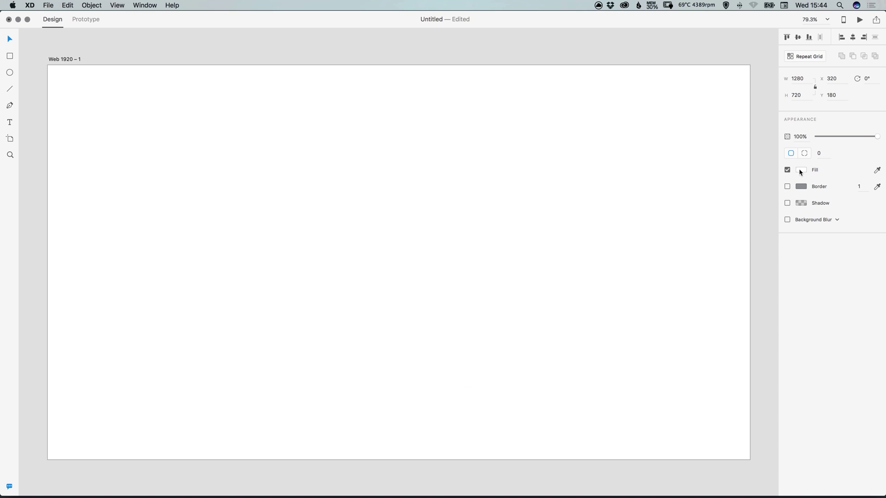
left_click(800, 171)
left_click_drag(734, 144, 685, 138)
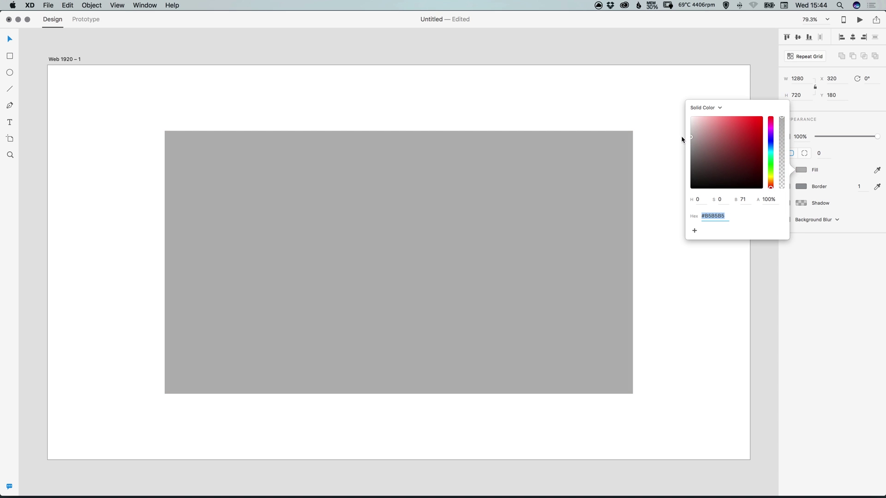
left_click(276, 113)
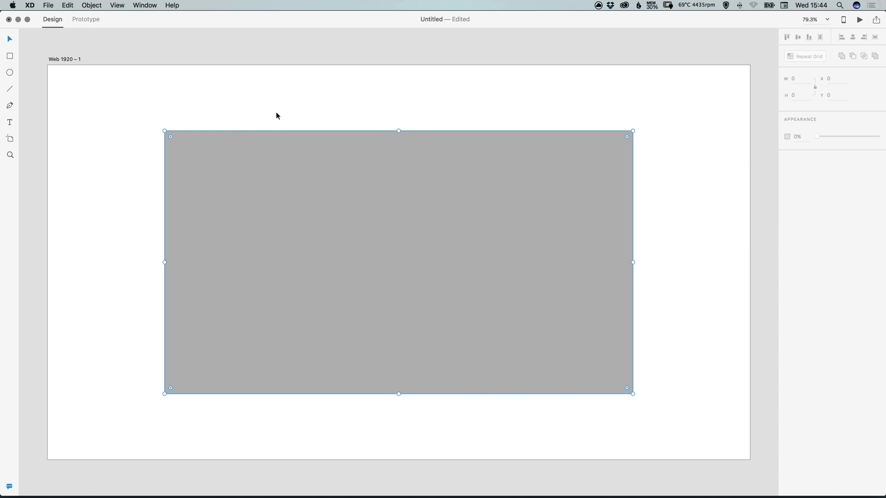
Duplicate the rectangle, fill the copy #8B8B8B and shrink it to a 1280 × 60 top band
left_click(268, 146)
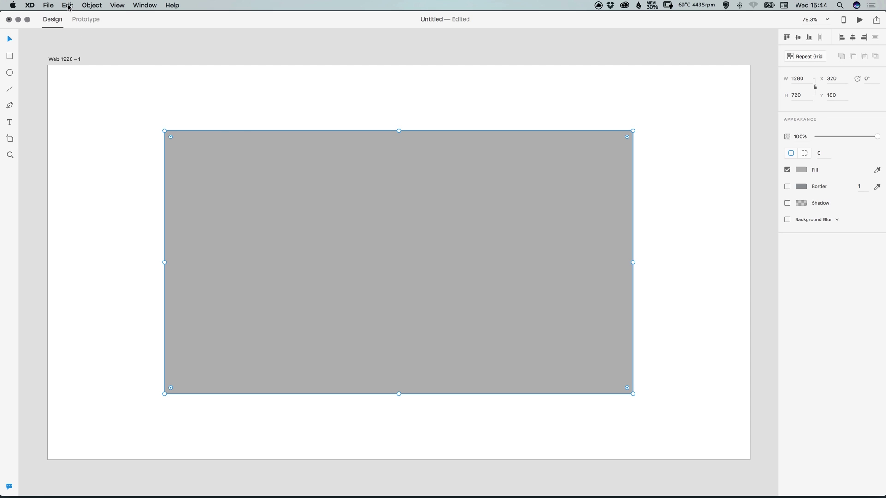
left_click(69, 6)
left_click(84, 66)
left_click(801, 171)
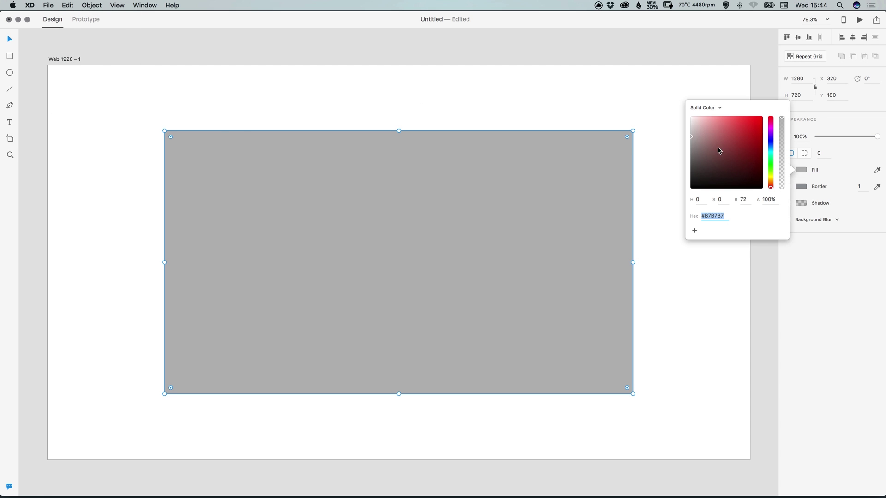
left_click_drag(718, 148, 684, 151)
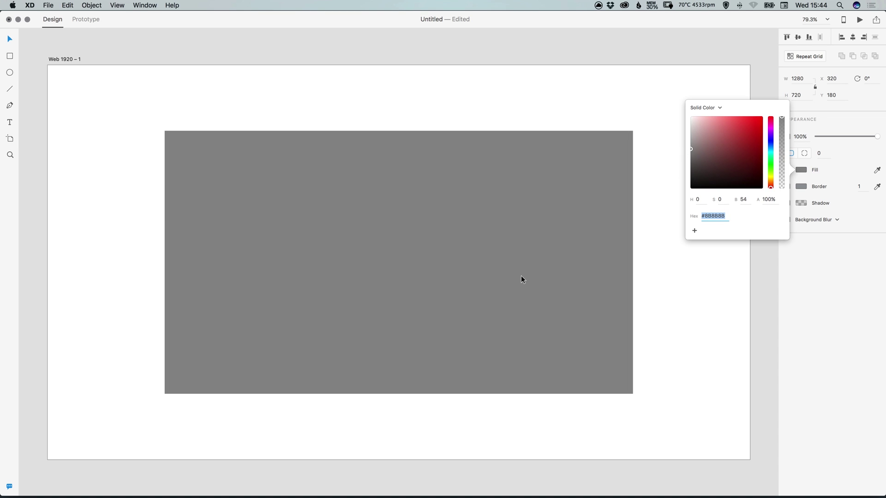
left_click(404, 395)
left_click_drag(398, 395, 386, 152)
key("Escape")
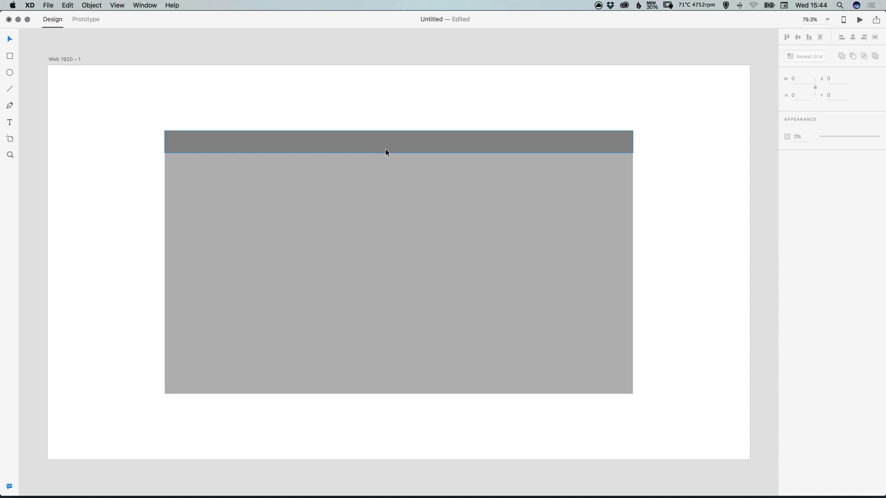
Give the top band per-corner radii of 8, 8, 0, 0 to round its top corners
left_click(395, 142)
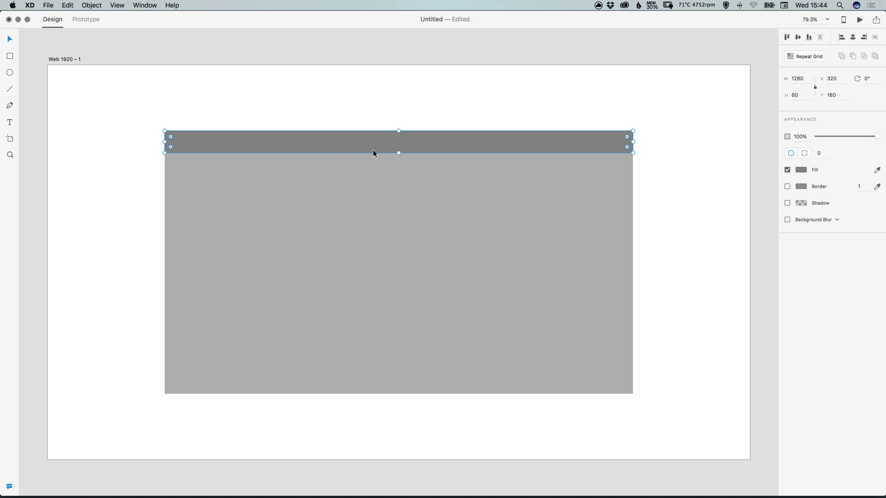
left_click(805, 154)
left_click(820, 154)
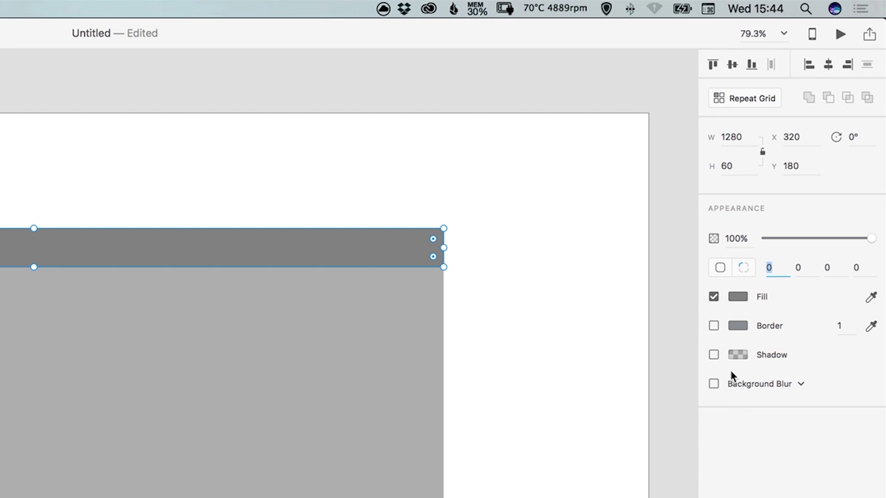
type("8")
key("Tab")
type("8")
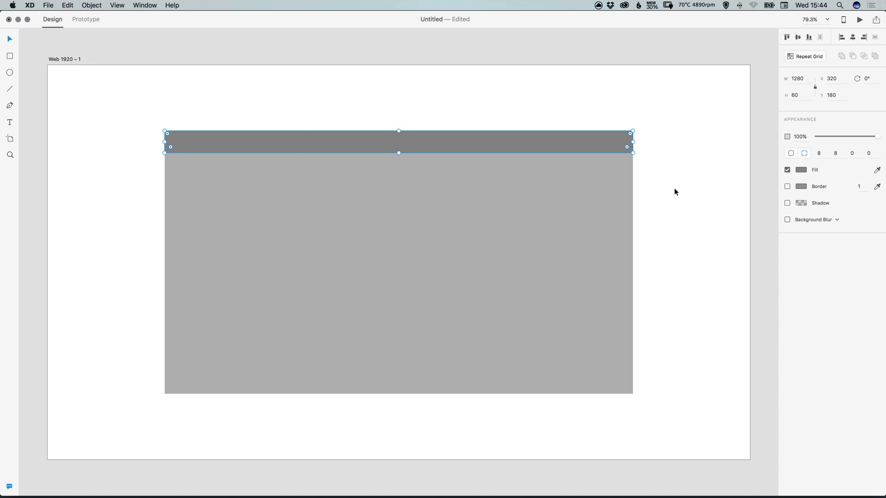
left_click(521, 354)
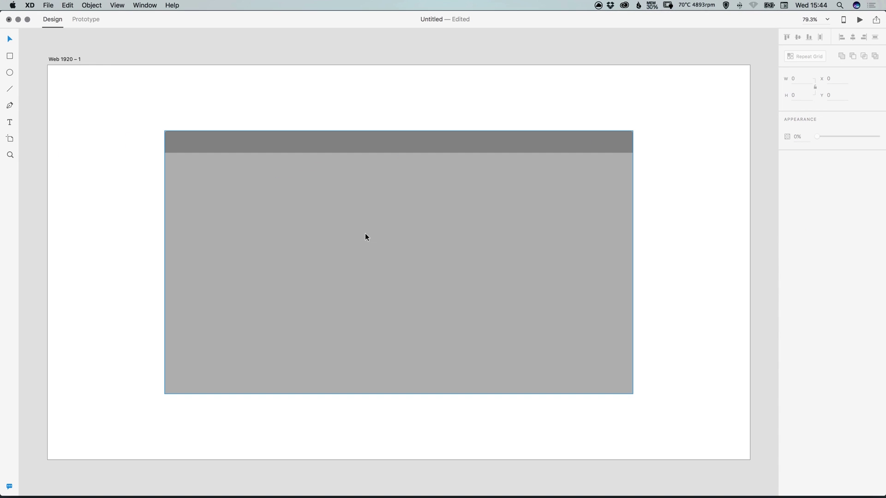
Set the large grey rectangle's corner radius to 8
left_click(399, 260)
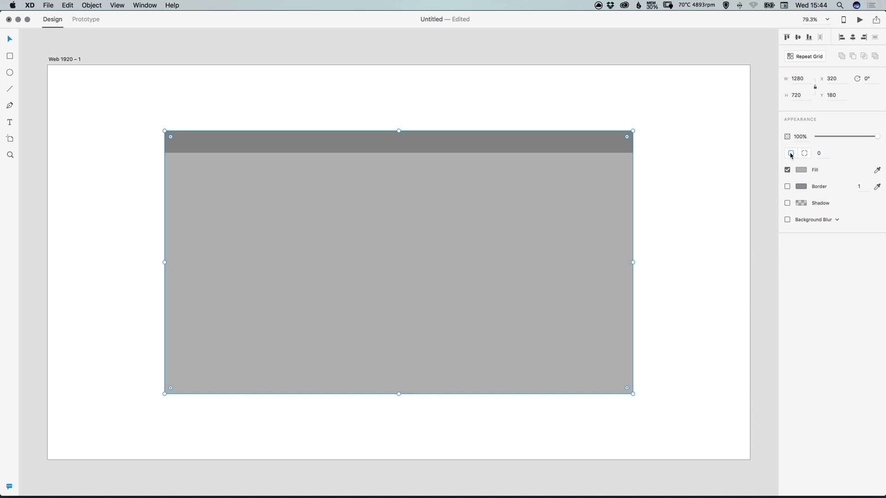
left_click(823, 153)
type("8")
key("Escape")
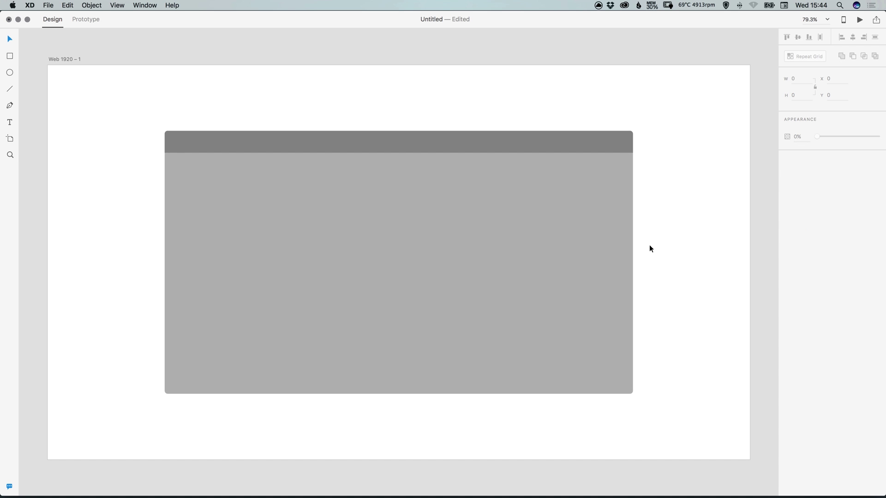
Draw a borderless 18 × 18 circle filled #575757 near the top band's left end
key("z")
left_click(187, 143)
left_click(187, 144)
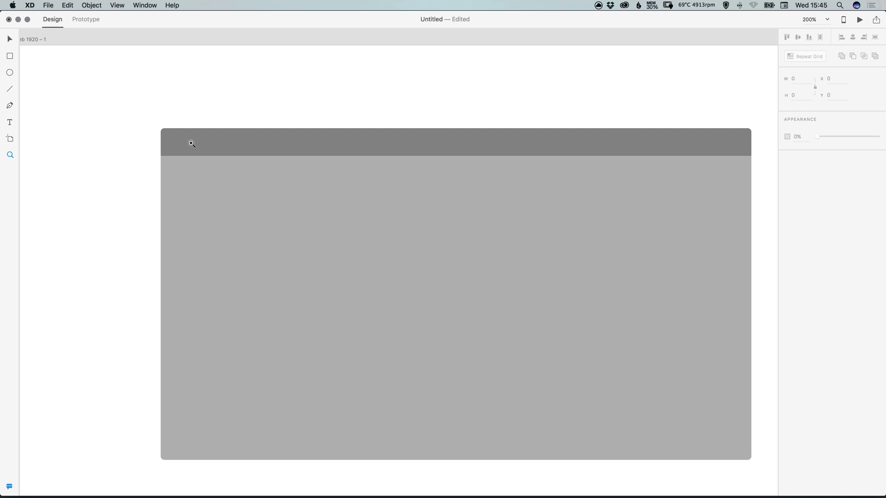
left_click(187, 143)
left_click(187, 143)
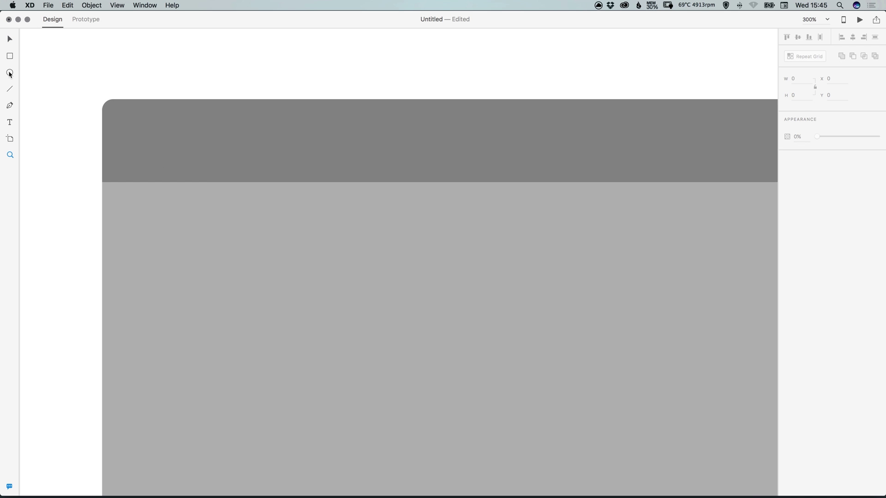
left_click_drag(84, 127, 108, 151)
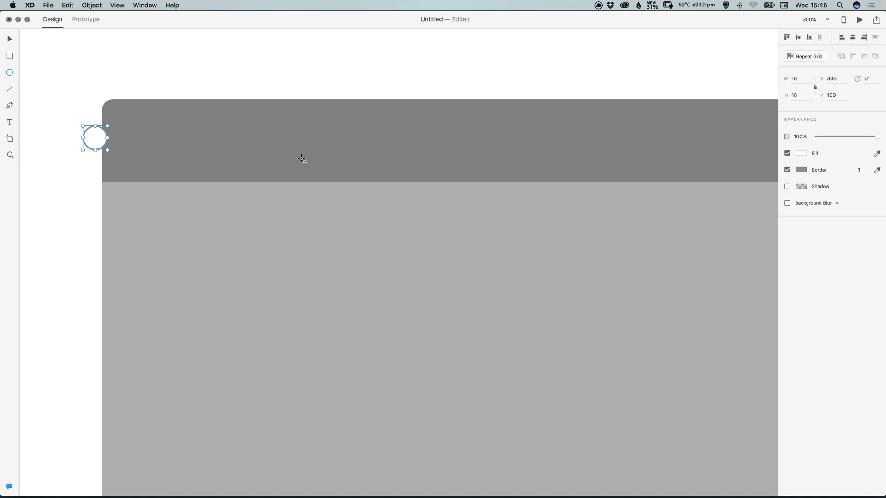
left_click(787, 169)
left_click(800, 157)
left_click_drag(702, 157, 671, 150)
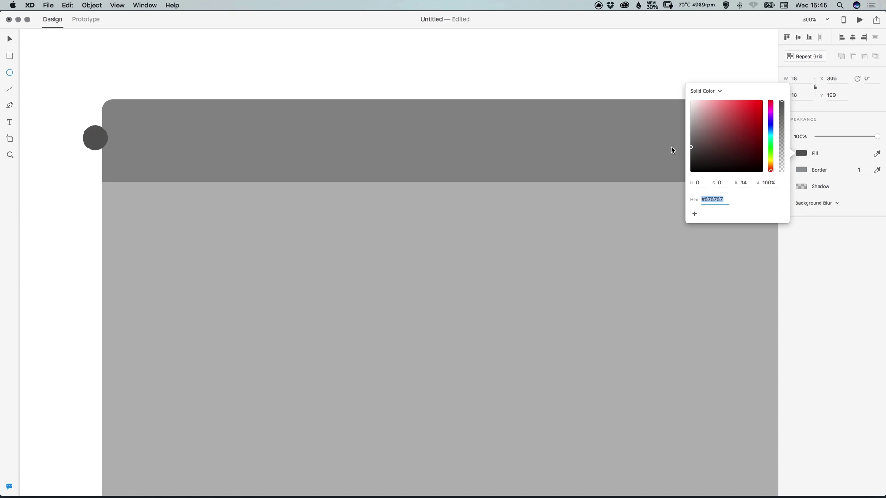
left_click(16, 43)
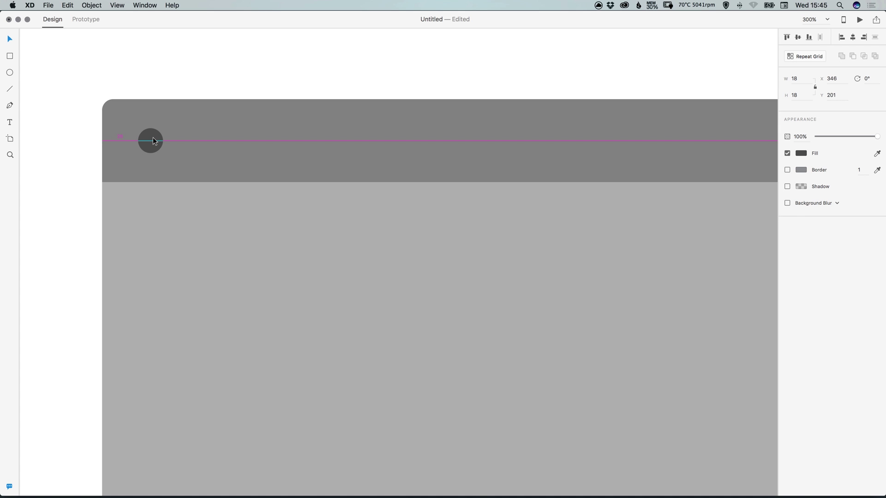
left_click_drag(154, 138, 153, 138)
Repeat the circle into a row of three with tighter spacing
left_click(807, 57)
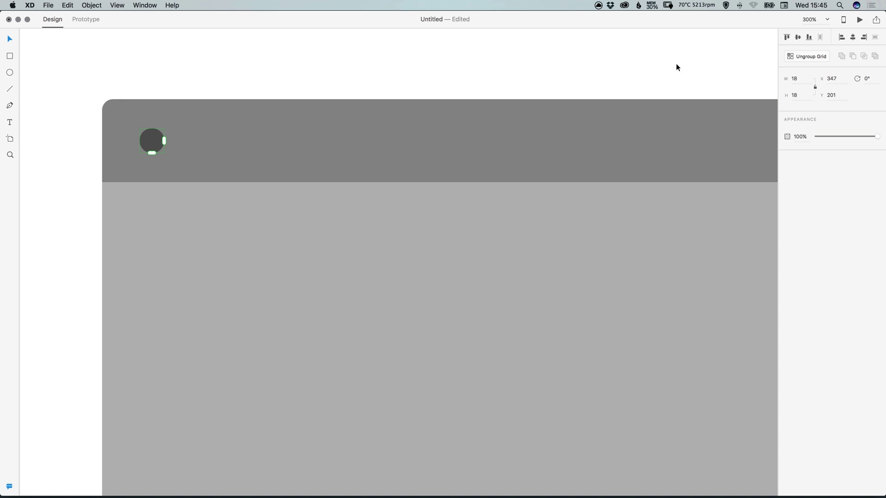
left_click_drag(164, 140, 271, 140)
mouse_move(230, 140)
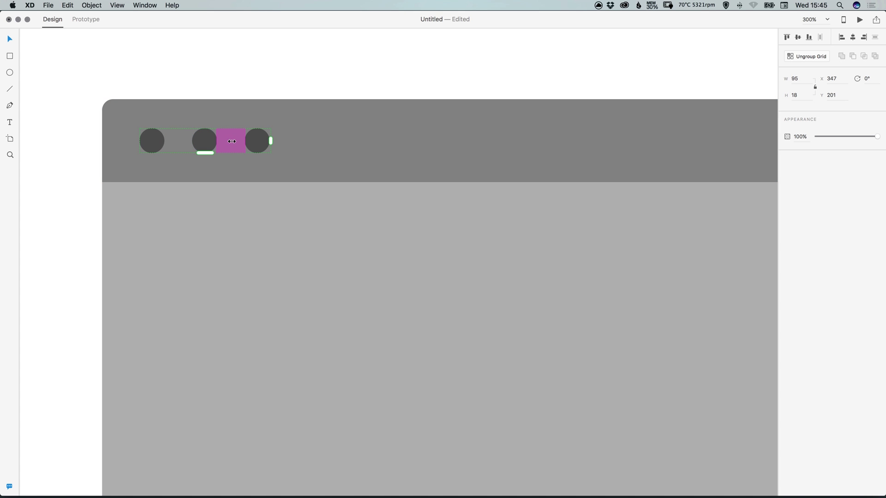
left_click_drag(229, 141, 206, 141)
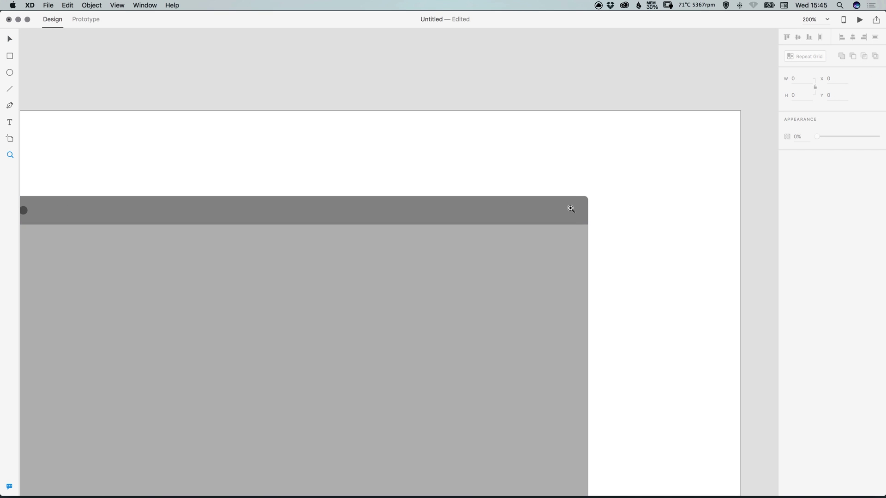
Draw a borderless dark grey 27 × 2 bar with 4 px corner radius at the top bar's right end
left_click(571, 209)
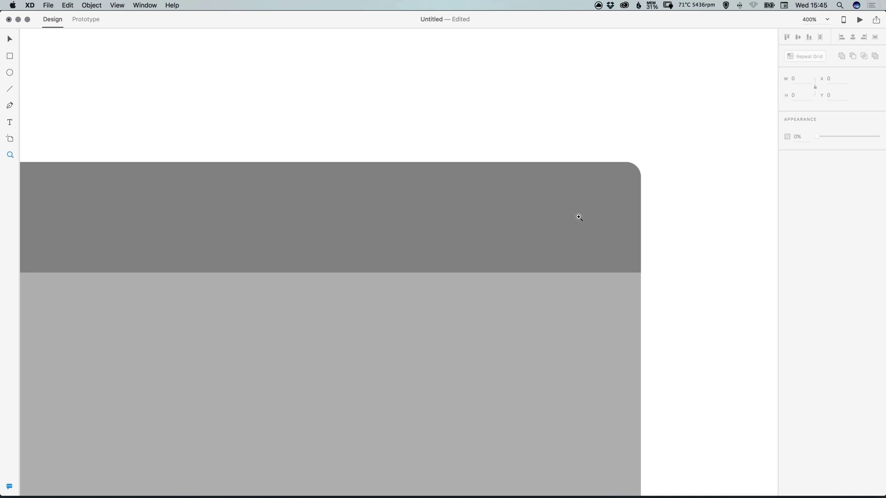
key("v")
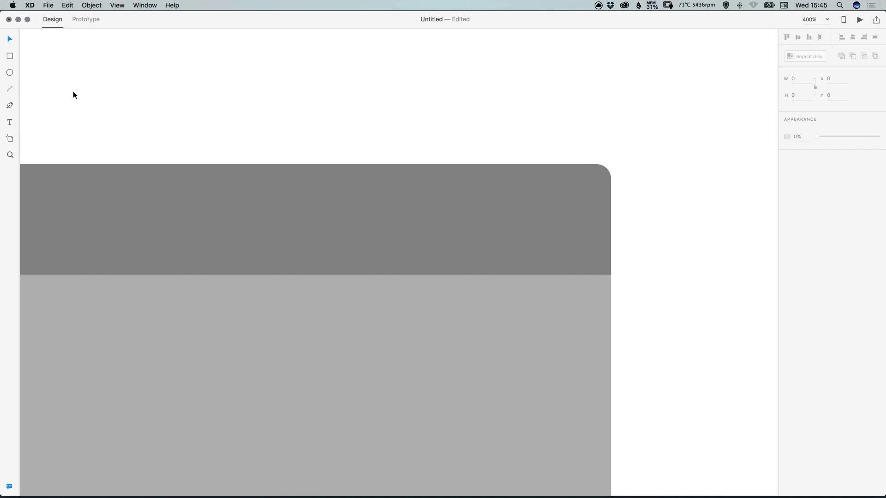
left_click(10, 57)
left_click_drag(511, 196, 560, 199)
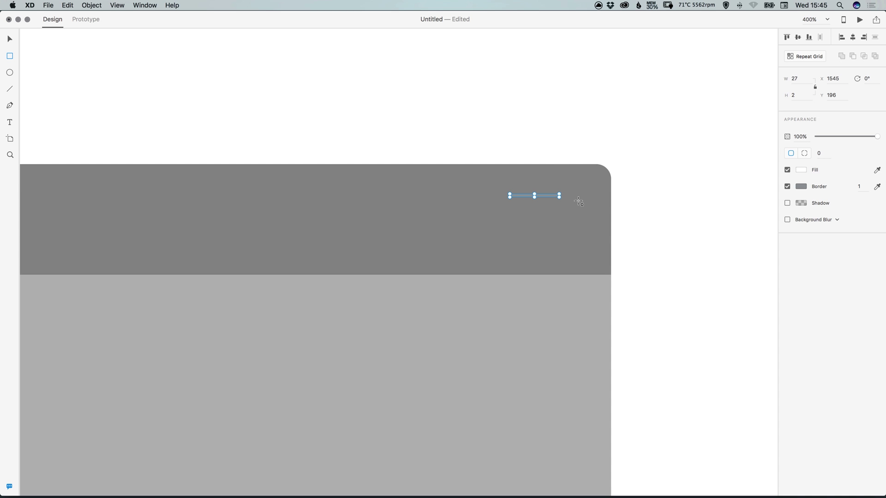
left_click(787, 186)
left_click(801, 170)
left_click_drag(692, 119, 680, 169)
left_click(824, 153)
type("4")
key("Return")
key("z")
left_click_drag(513, 190, 618, 249)
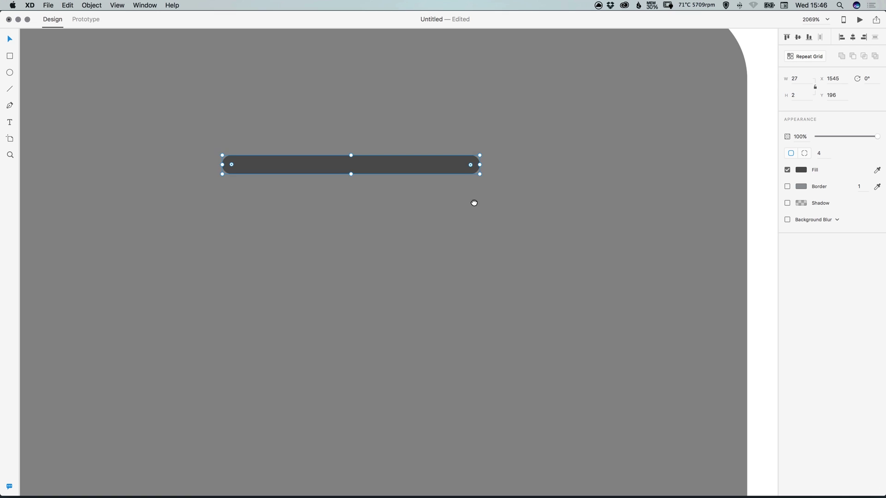
Repeat the bar into three tightly stacked rows, a 27 × 23 hamburger grid
scroll(514, 168, "left", 2)
scroll(514, 169, "down", 1)
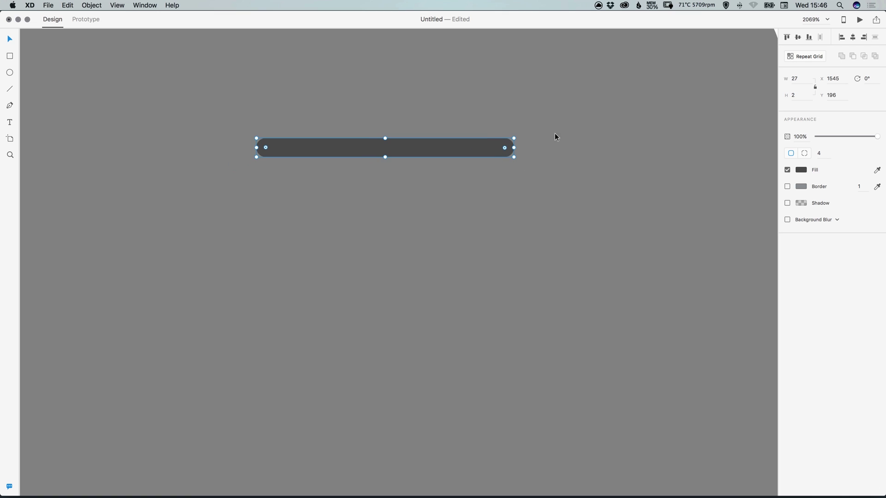
left_click(807, 57)
left_click_drag(390, 161, 379, 386)
key("super+minus")
key("super+minus")
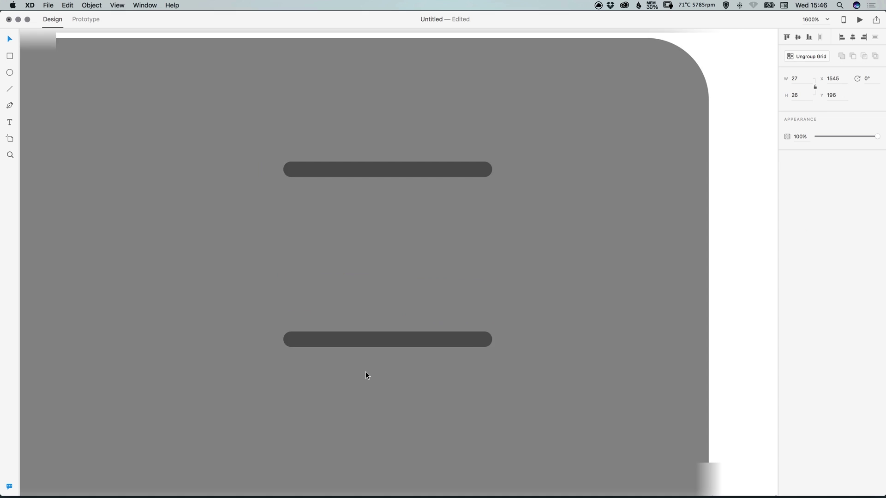
left_click_drag(392, 336, 387, 448)
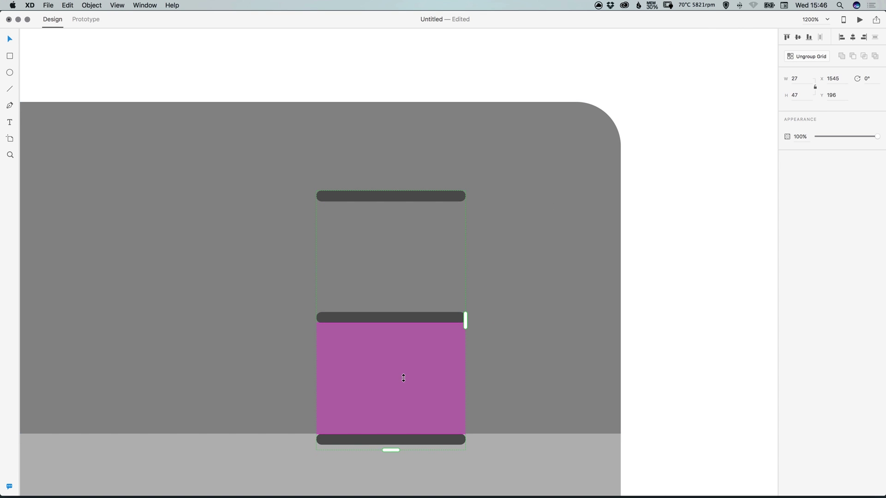
left_click_drag(390, 377, 405, 242)
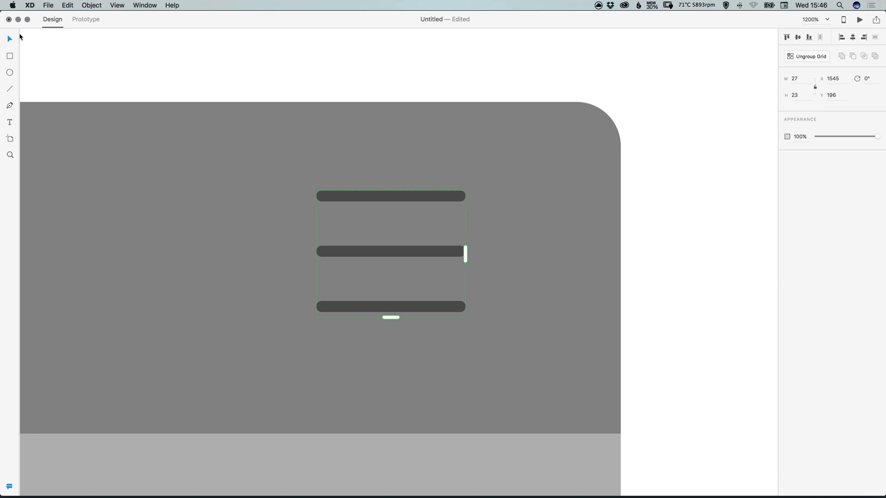
left_click(467, 71)
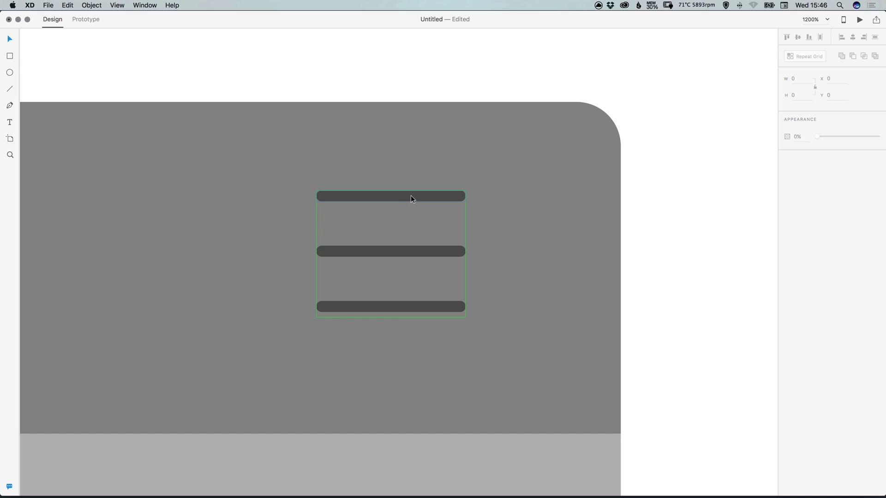
left_click(412, 197)
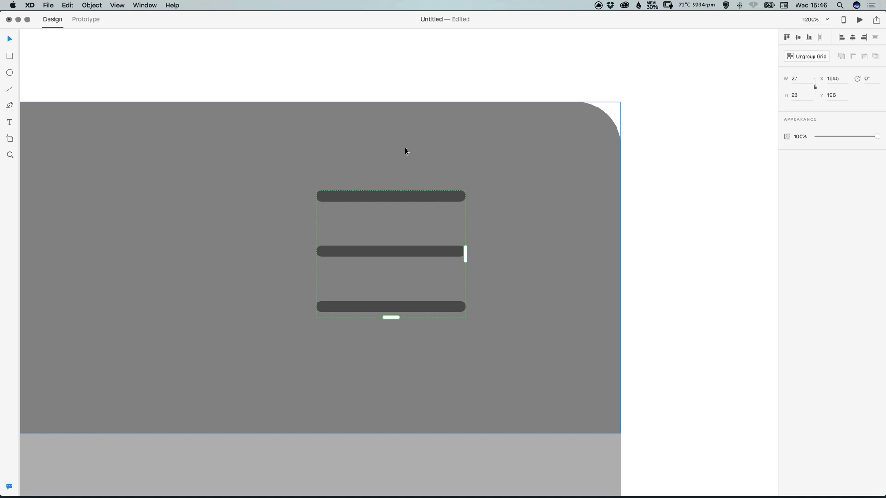
Align the hamburger grid to the vertical middle of the top bar
left_click(364, 141)
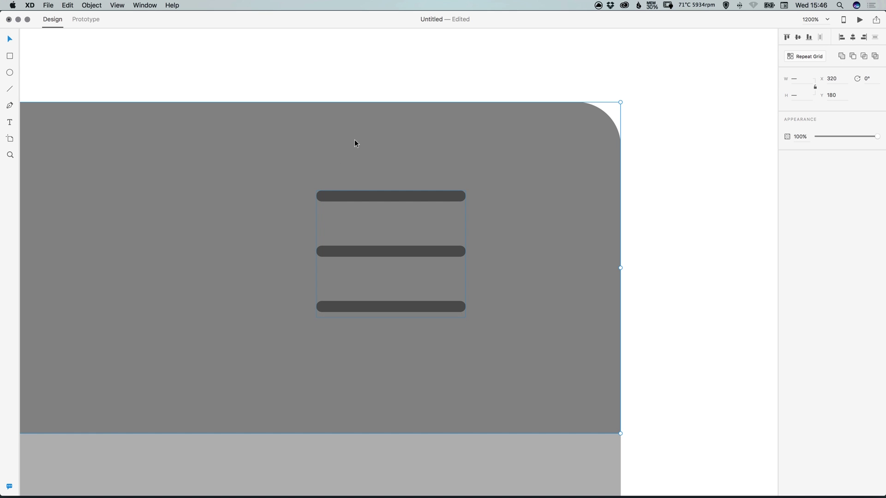
left_click(799, 39)
key("super+1")
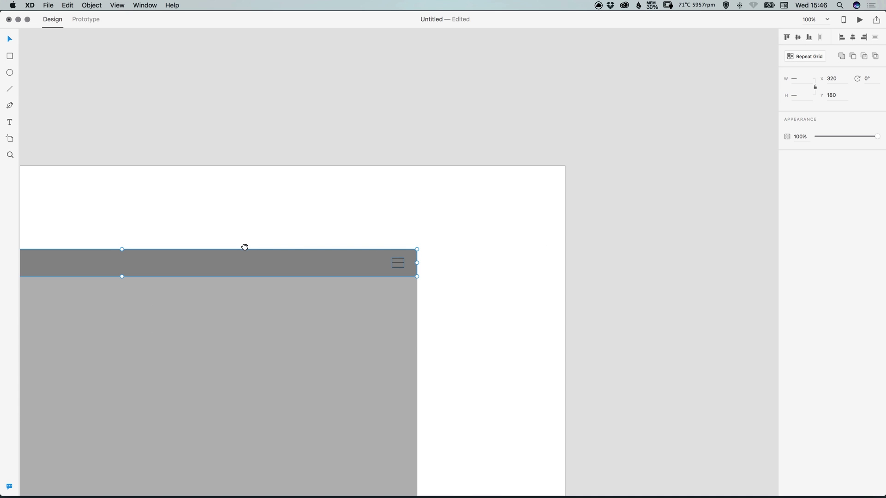
left_click(436, 186)
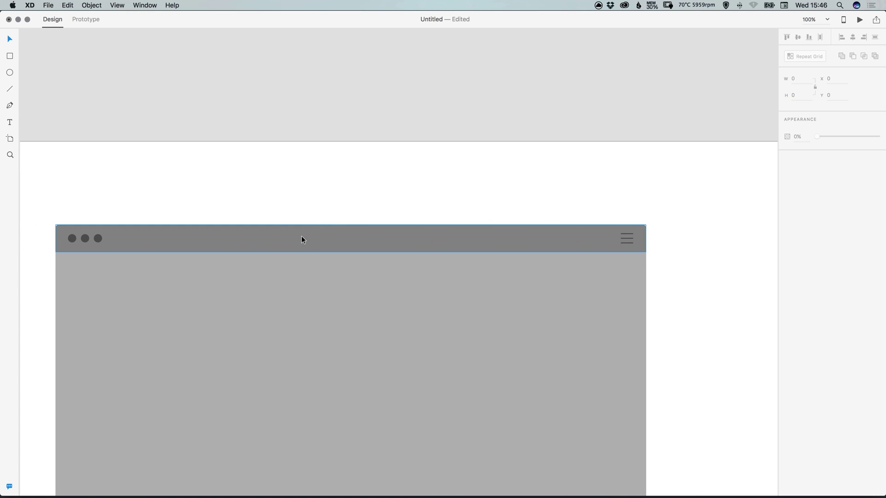
Shrink the window-control dots to 12 × 12
scroll(302, 239, "down", 2)
scroll(114, 223, "up", 5)
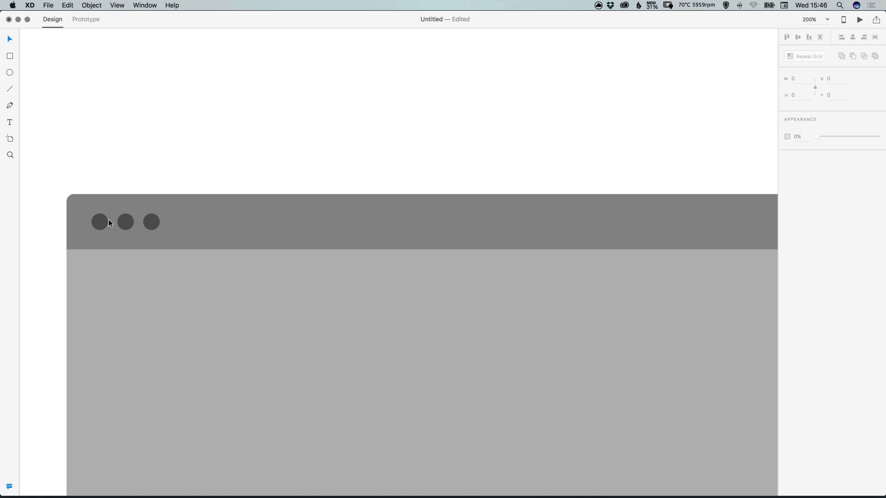
double_click(103, 222)
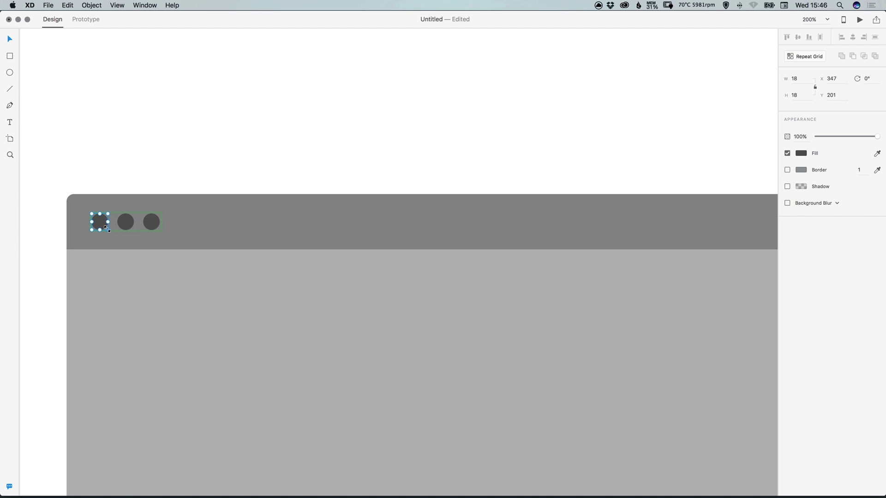
left_click_drag(107, 229, 110, 230)
left_click(130, 167)
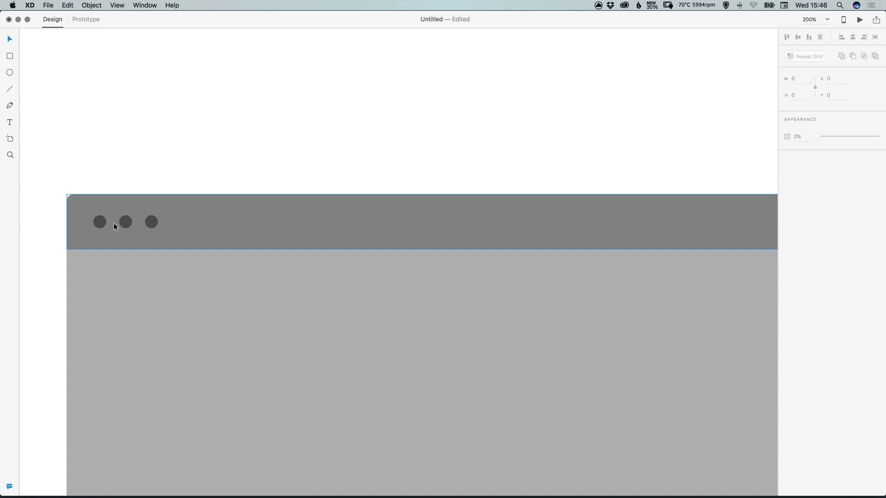
left_click(99, 222)
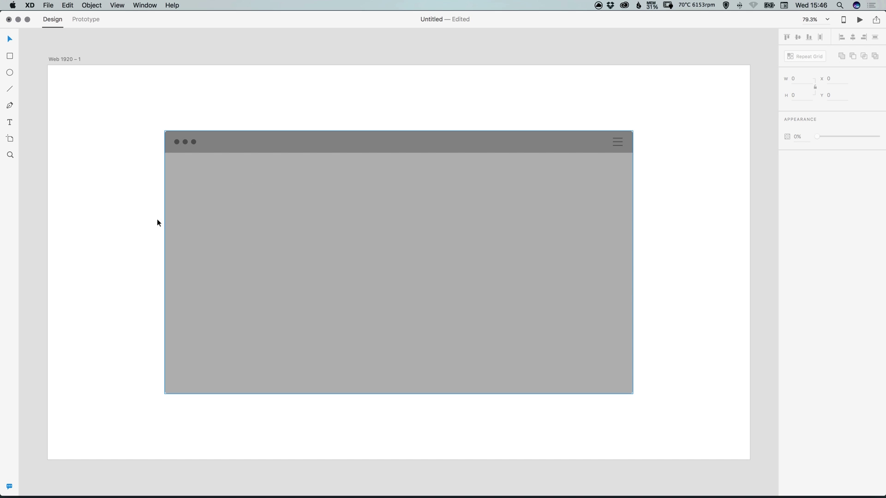
Fill the Web 1920 – 1 artboard with #F7F7F7
left_click(62, 59)
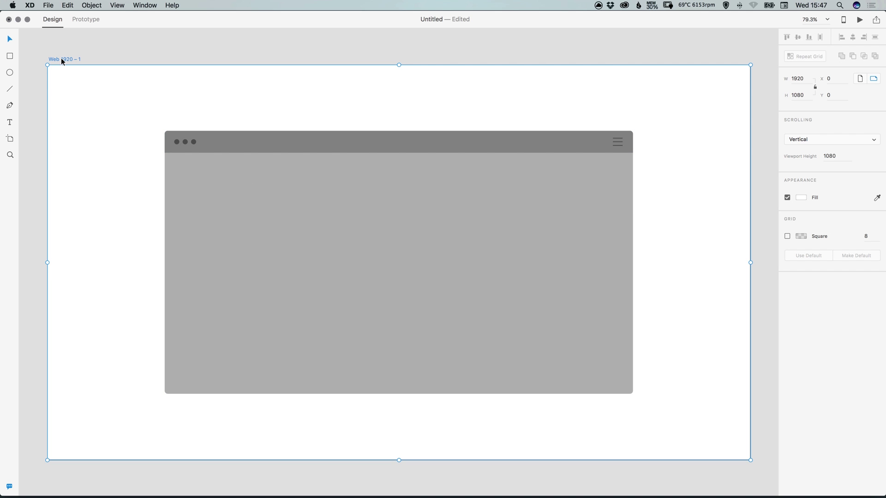
left_click(801, 197)
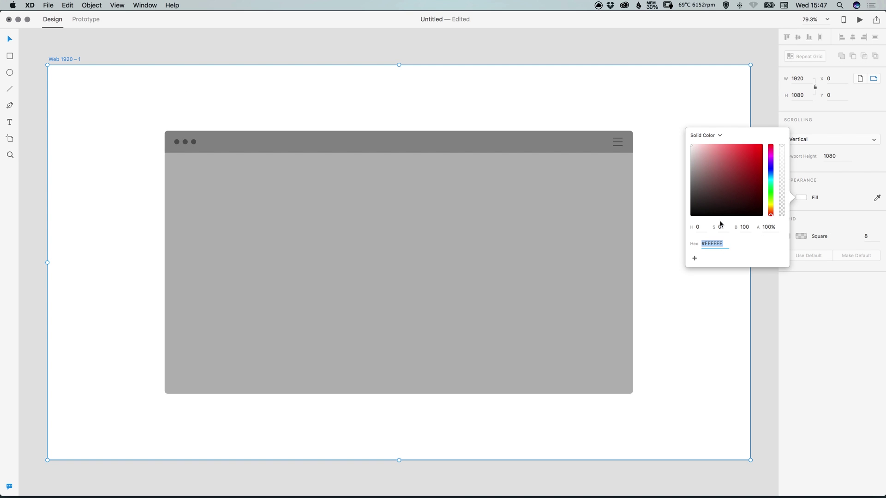
type("f7f7f7")
key("Return")
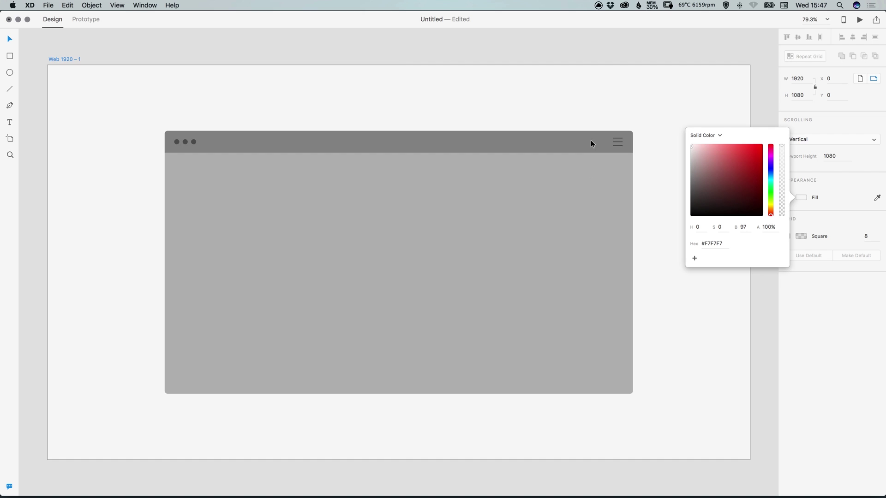
left_click(577, 44)
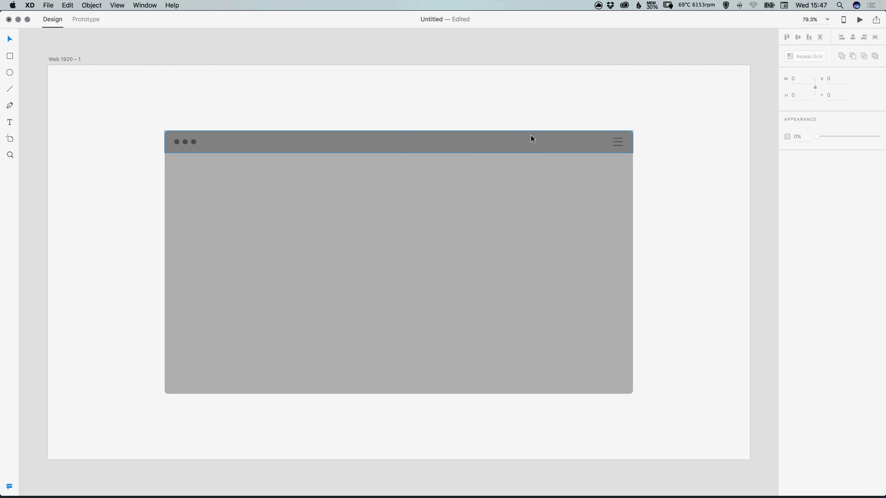
Change the mockup's top bar fill to white #FFFFFF
left_click(531, 137)
left_click(801, 171)
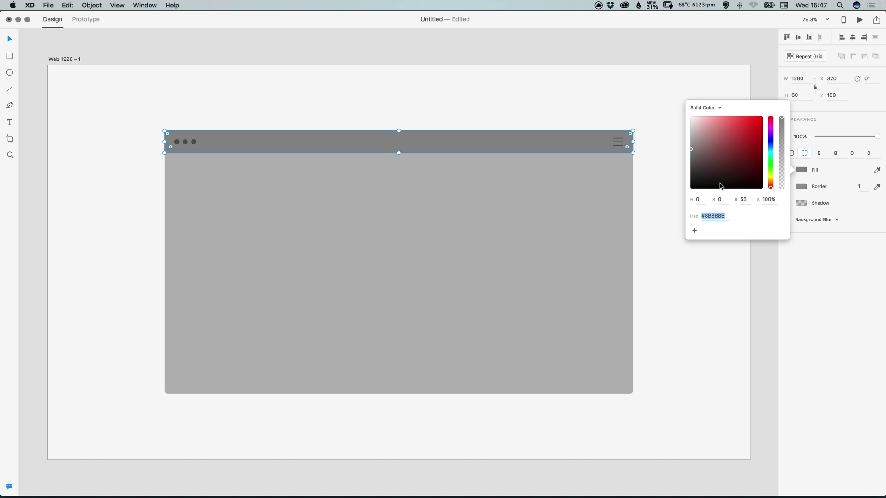
mouse_move(692, 132)
left_mouse_down()
mouse_move(701, 135)
mouse_move(687, 116)
left_mouse_up()
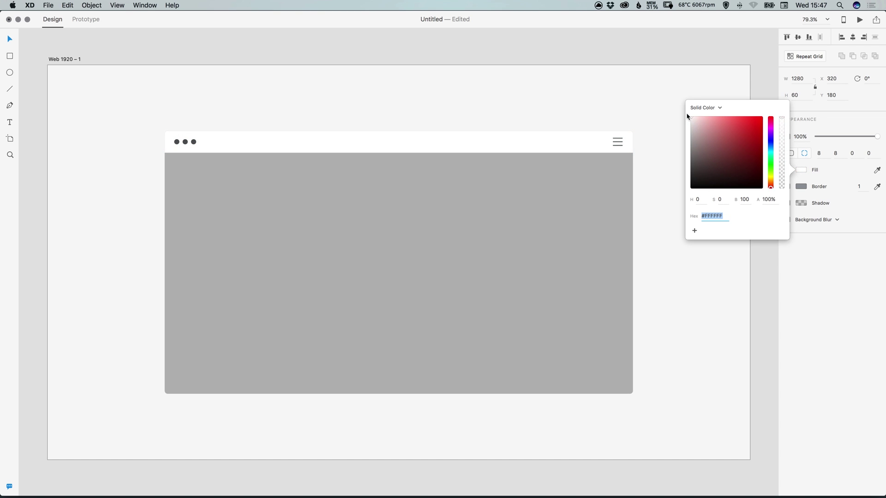
left_click(588, 46)
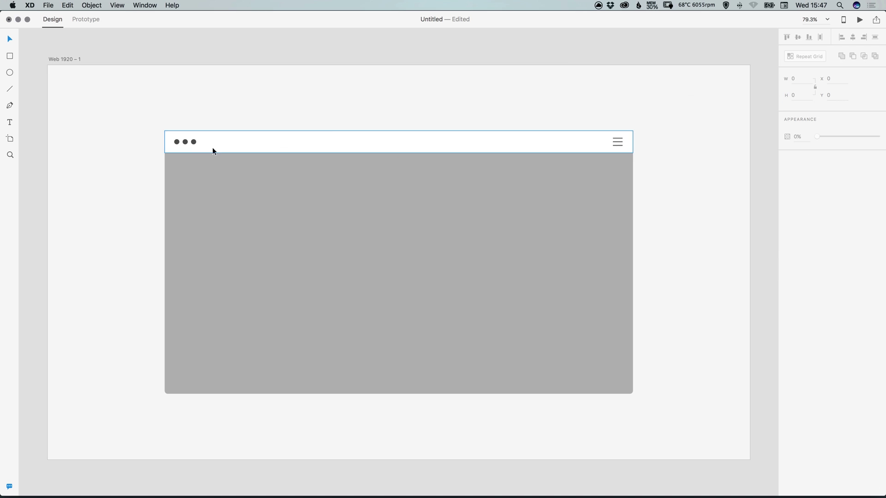
Change the fill of the three repeat-grid dots to hex D6D6D6
double_click(176, 142)
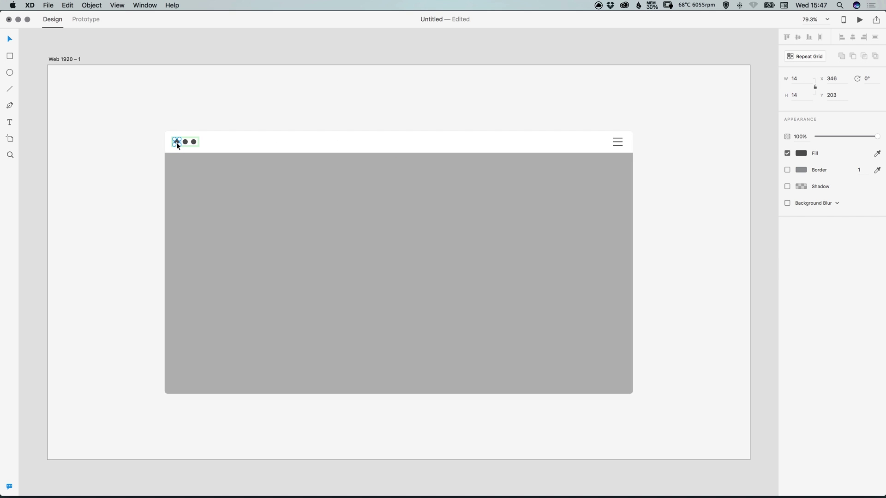
left_click(802, 154)
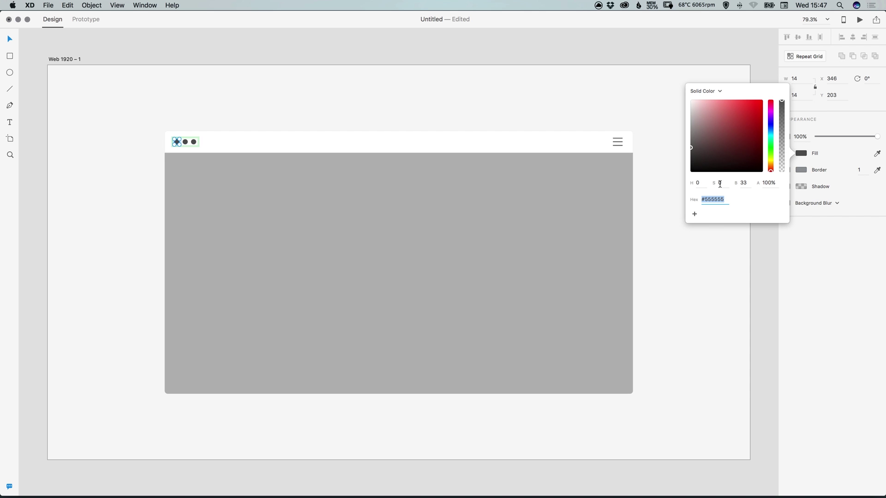
type("d6d6d6")
key("Return")
left_click(544, 42)
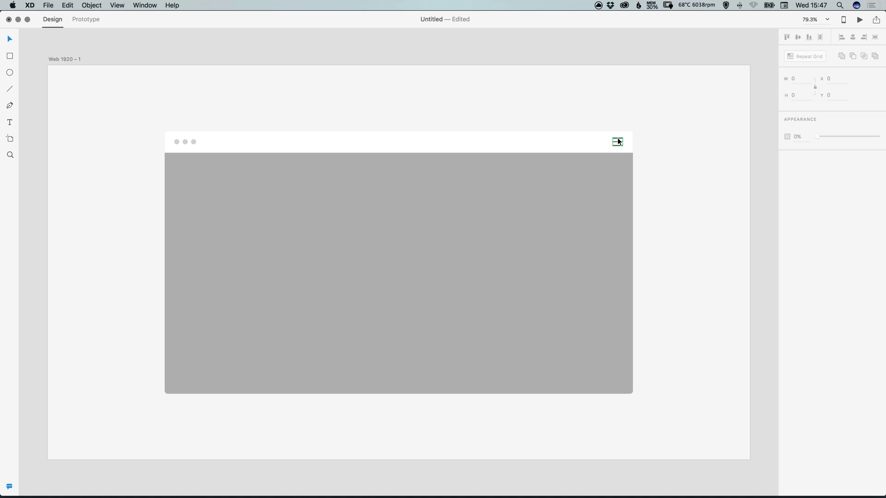
Fill the hamburger bars with light grey #D6D6D6
key("z")
left_click_drag(617, 139, 626, 145)
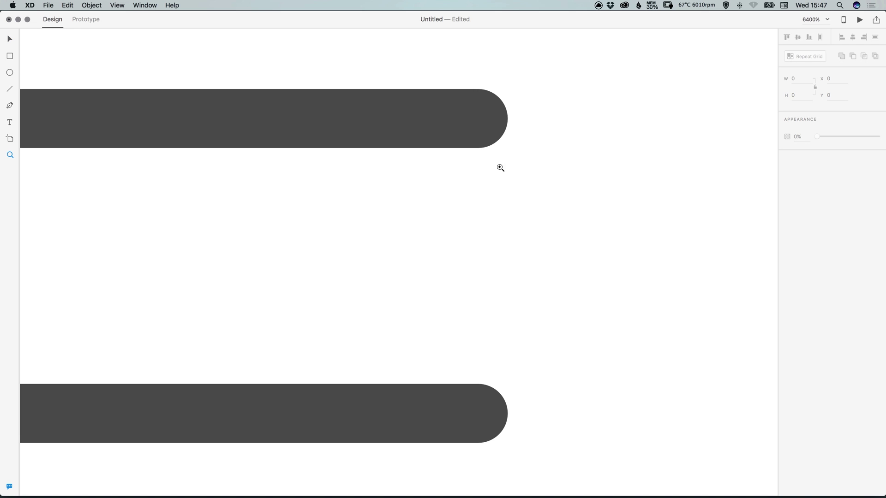
key("super+minus")
key("super+minus")
key("super+minus")
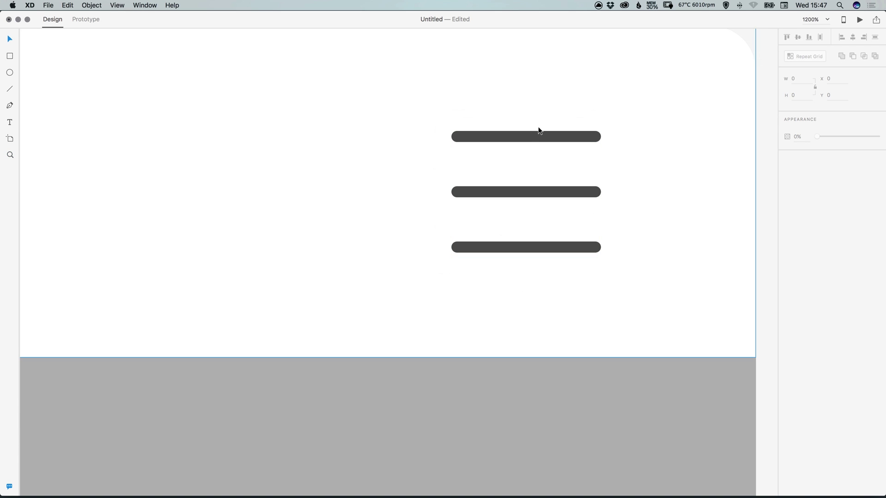
double_click(537, 134)
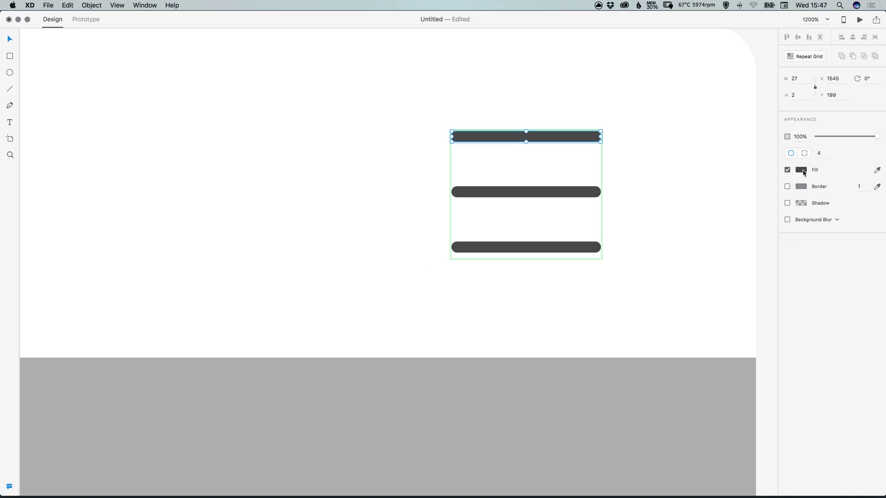
left_click(802, 170)
type("d6d6d6")
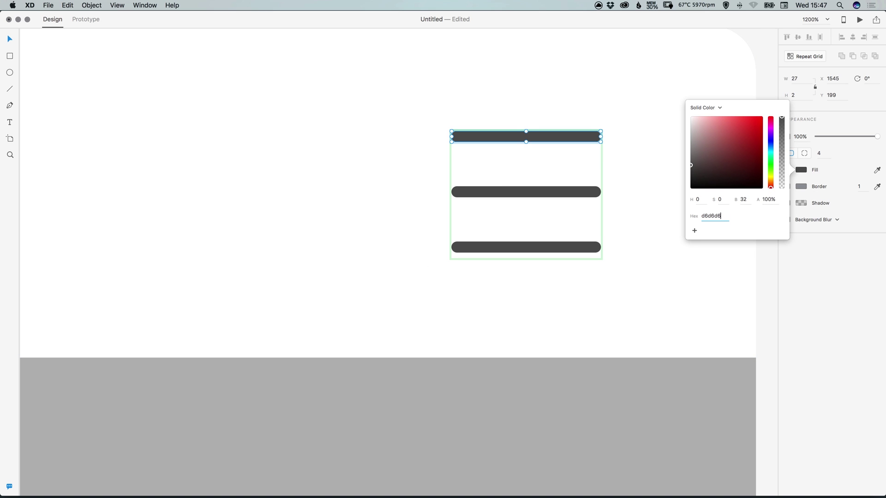
key("Return")
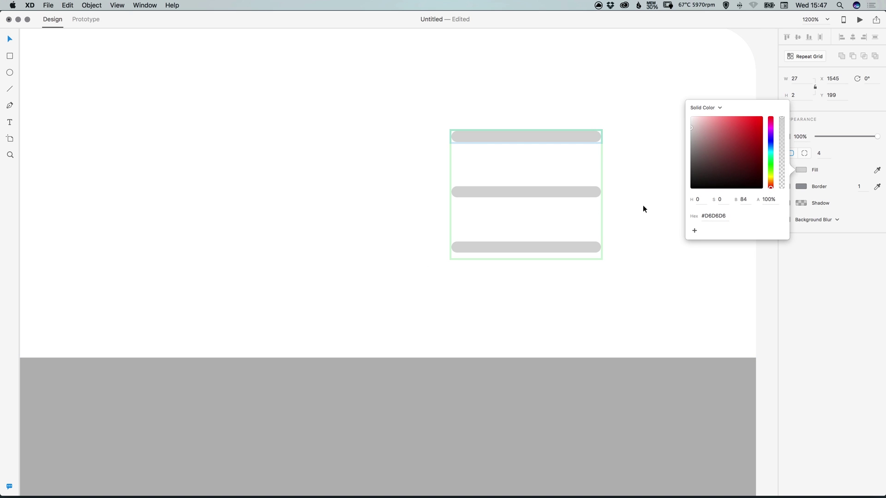
left_click(645, 199)
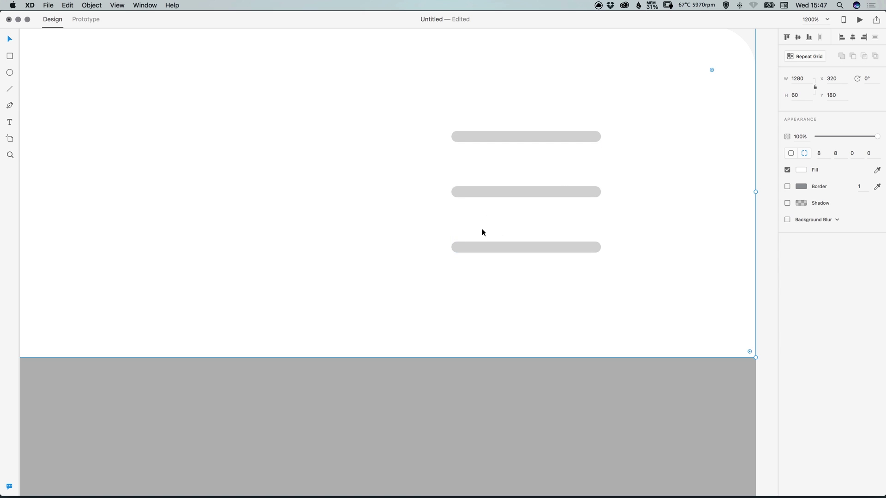
Tighten the bar spacing, shorten the bars and trim the grid's height
left_click(531, 137)
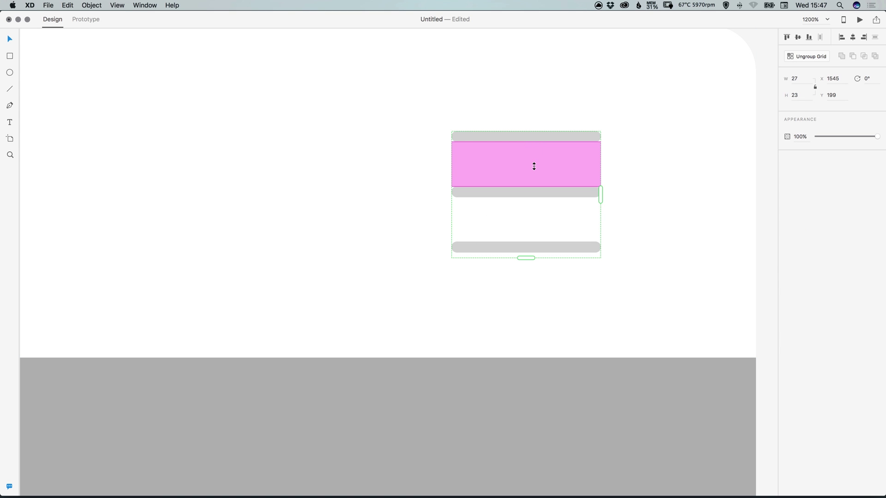
left_click_drag(532, 164, 535, 154)
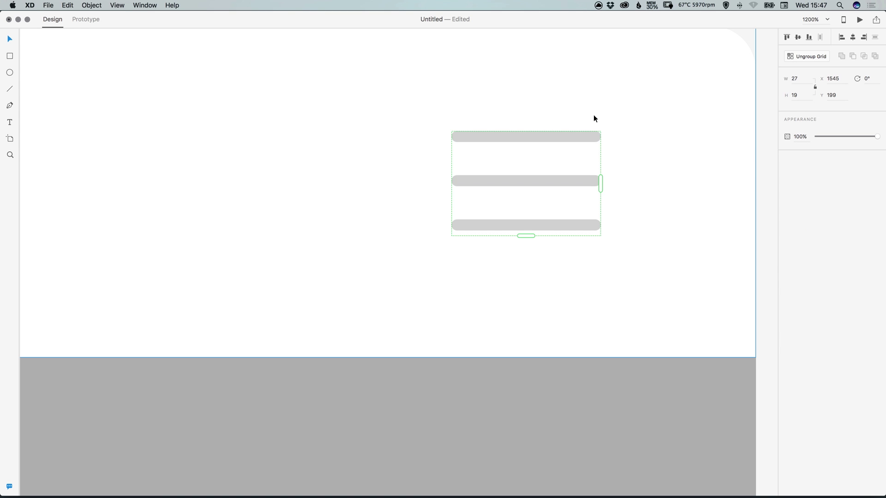
double_click(557, 136)
left_click_drag(603, 137, 576, 138)
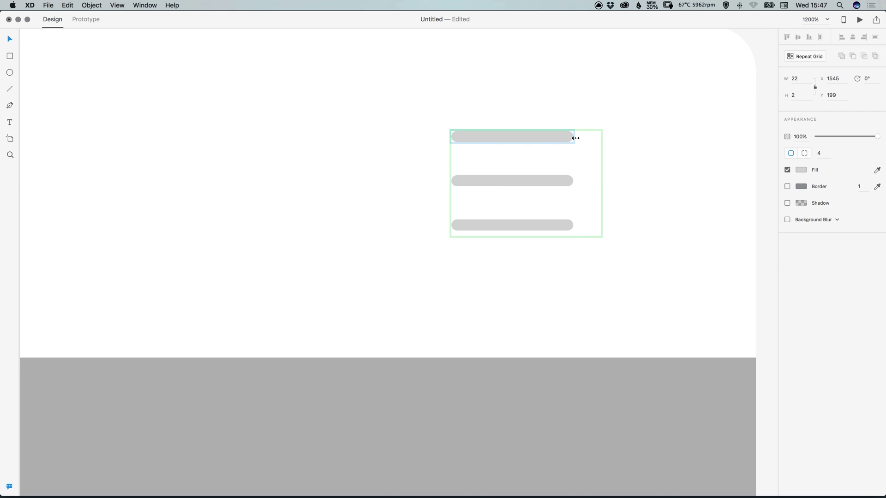
left_click(595, 115)
left_click(559, 140)
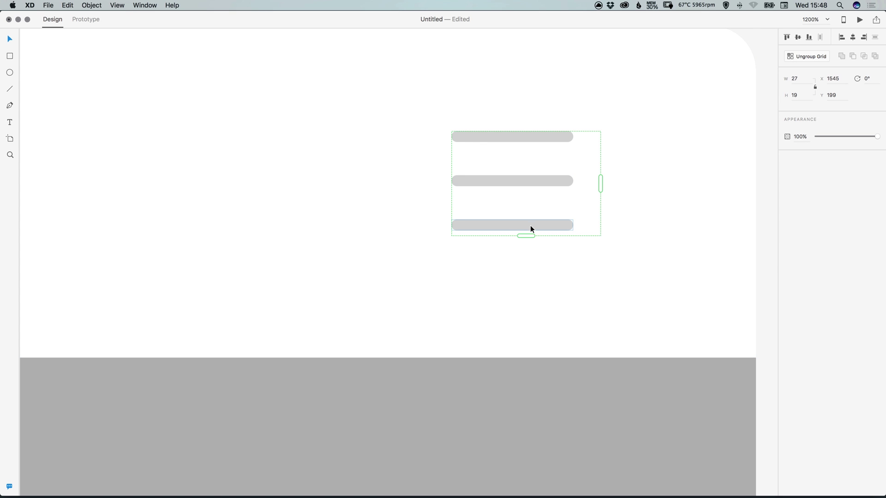
left_click_drag(526, 236, 526, 230)
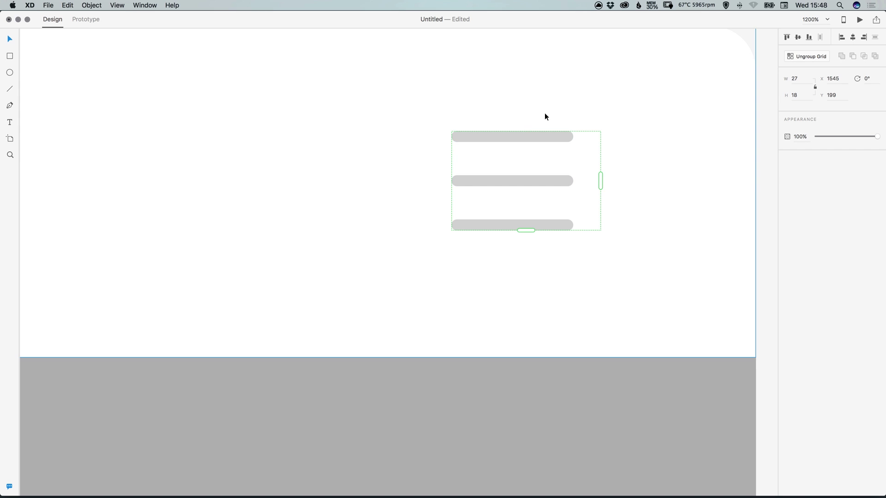
Align the hamburger grid to the top bar's vertical centre and fit the artboard in view
left_click_drag(533, 135, 552, 207)
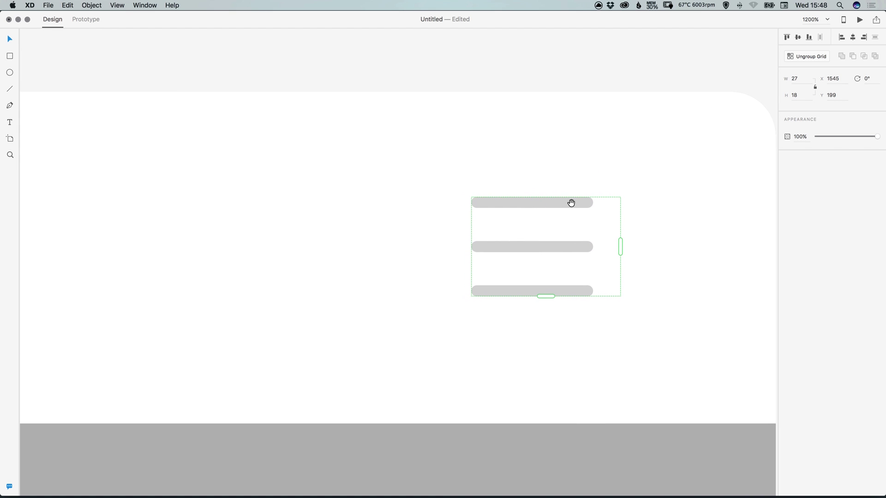
left_click(555, 143)
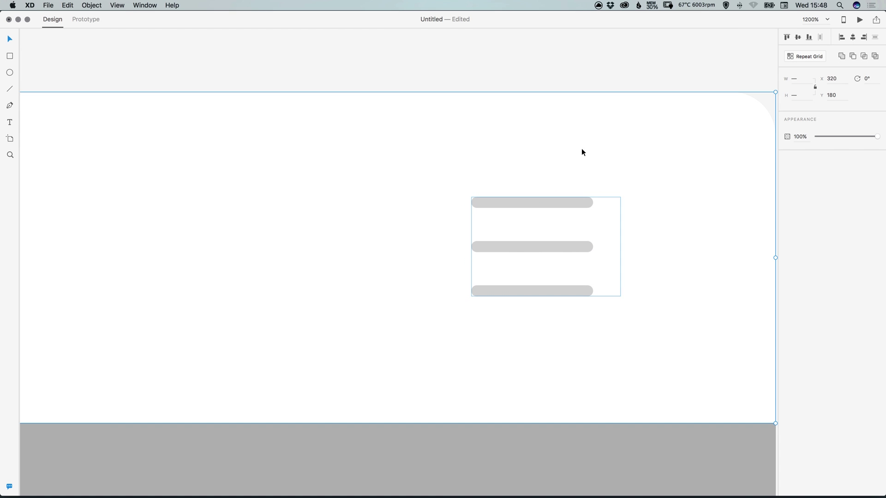
left_click(800, 39)
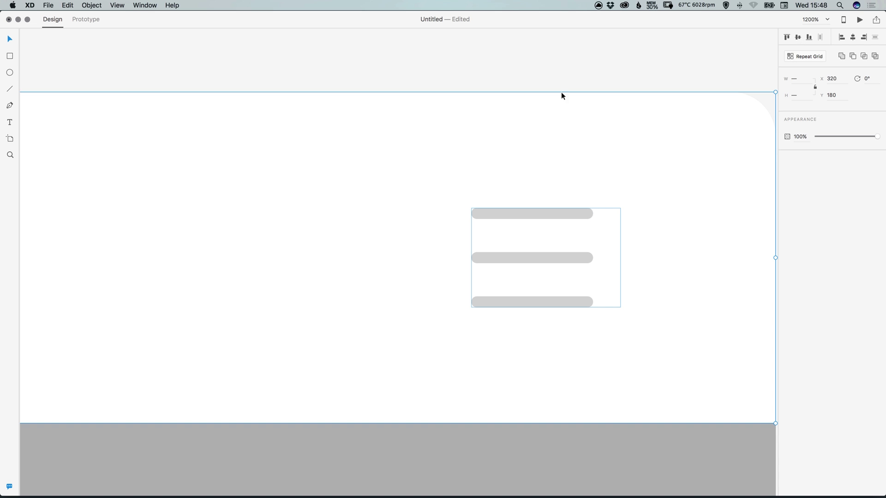
left_click(565, 63)
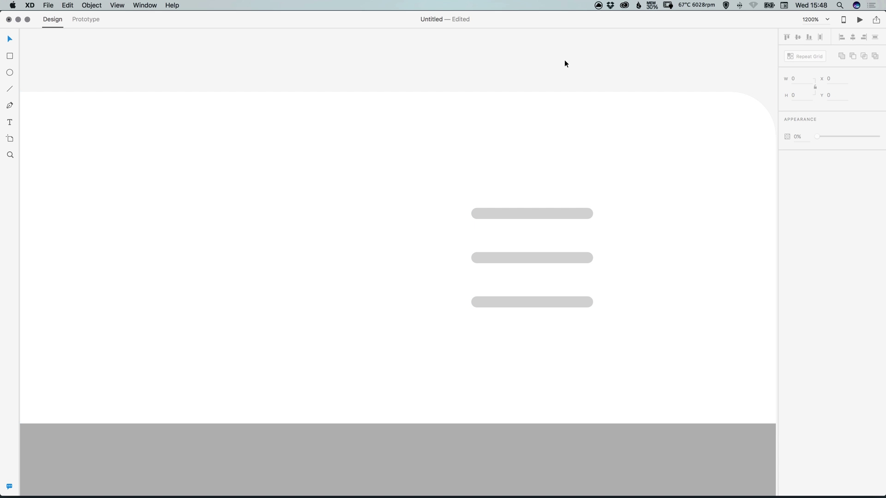
key("super+0")
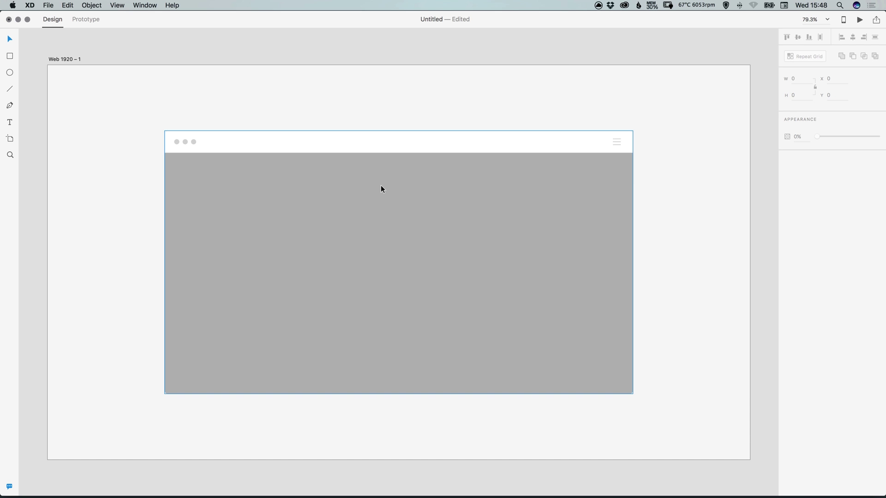
Add a drop shadow to the mockup rectangle with Y offset 0 and blur 30
left_click(400, 263)
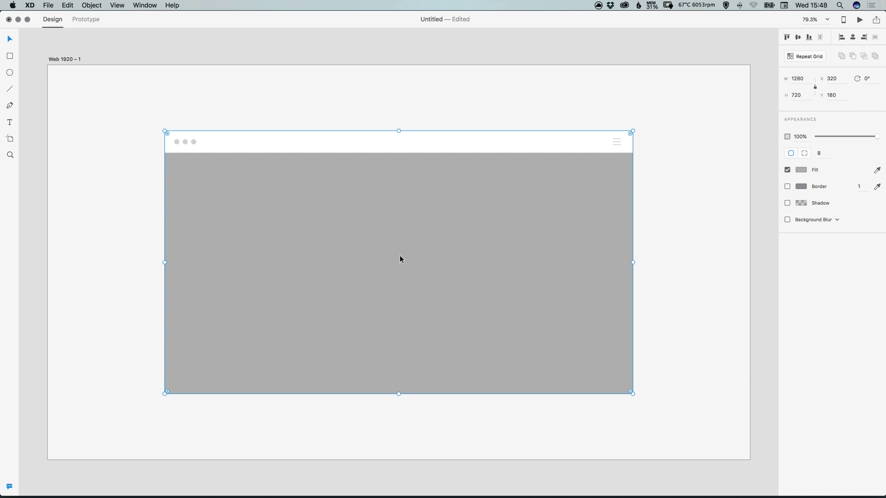
left_click(788, 203)
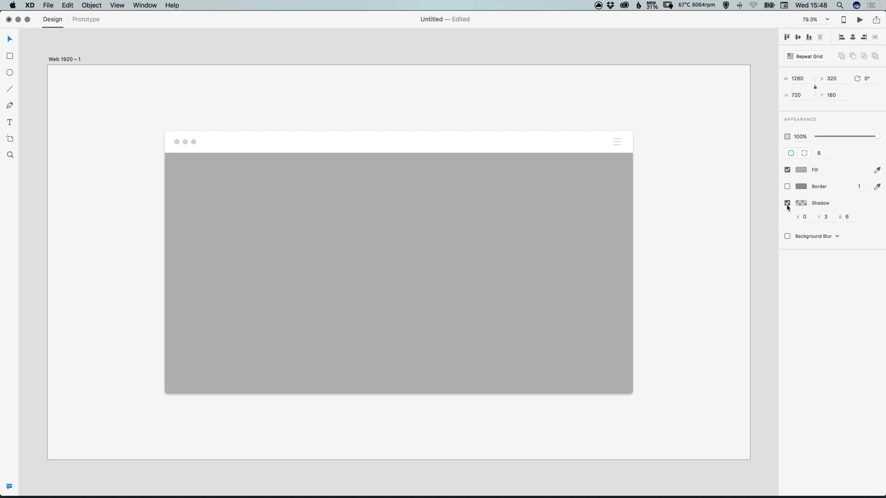
left_click(826, 217)
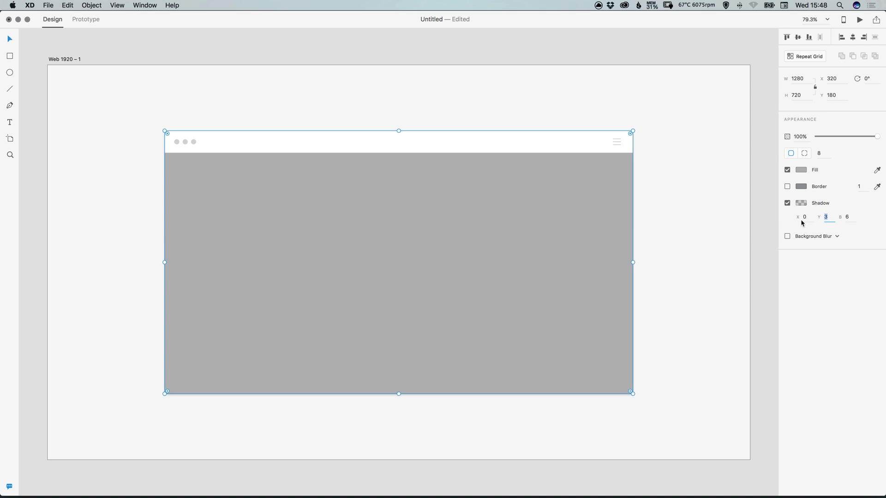
type("0")
key("Escape")
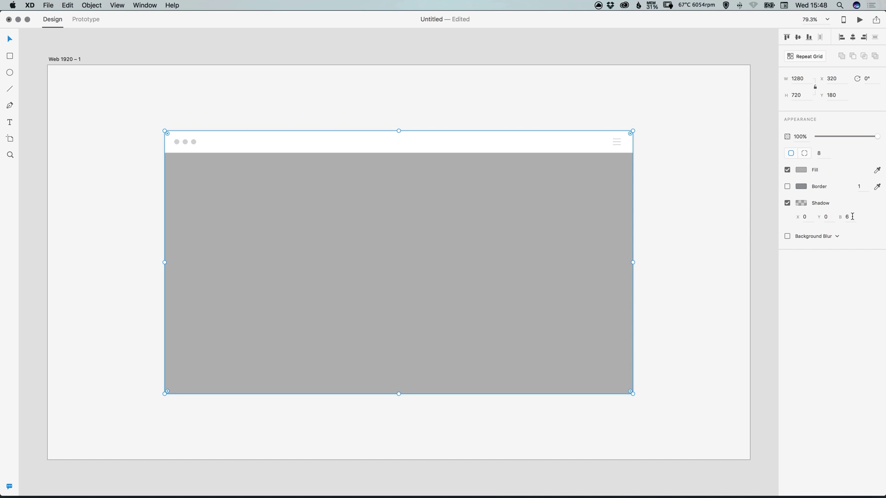
left_click(847, 217)
type("30")
key("Return")
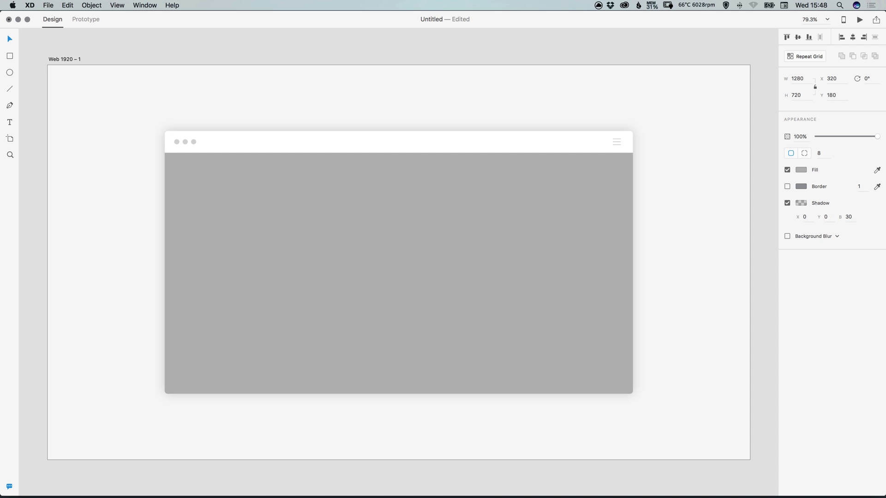
Set the shadow colour's opacity to 15%
left_click(802, 204)
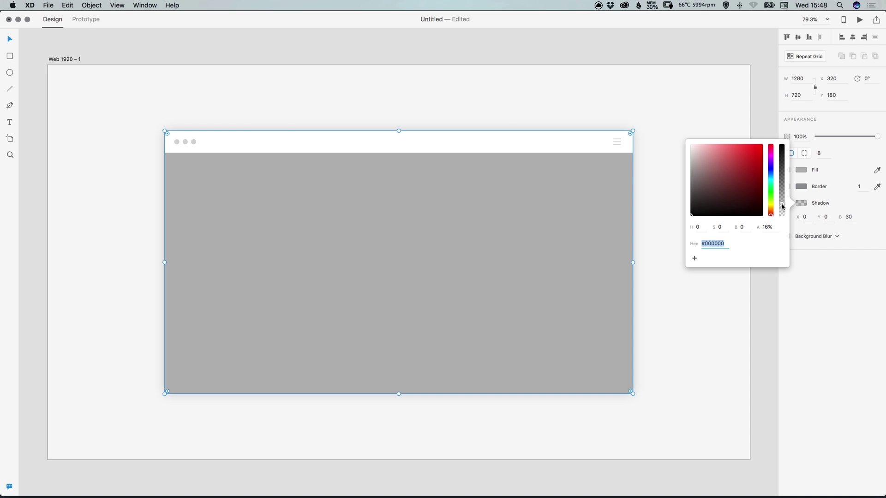
mouse_move(781, 204)
left_mouse_down()
mouse_move(781, 146)
mouse_move(782, 190)
left_mouse_up()
left_click(771, 226)
double_click(771, 226)
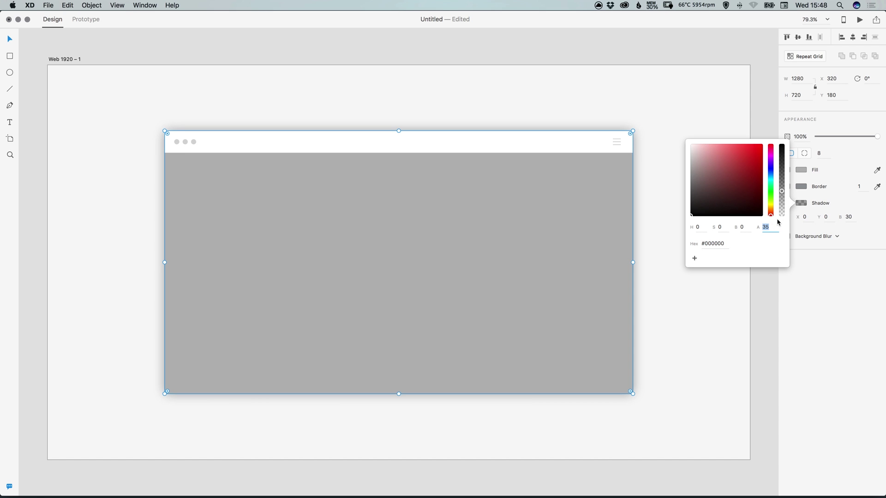
type("15")
key("Return")
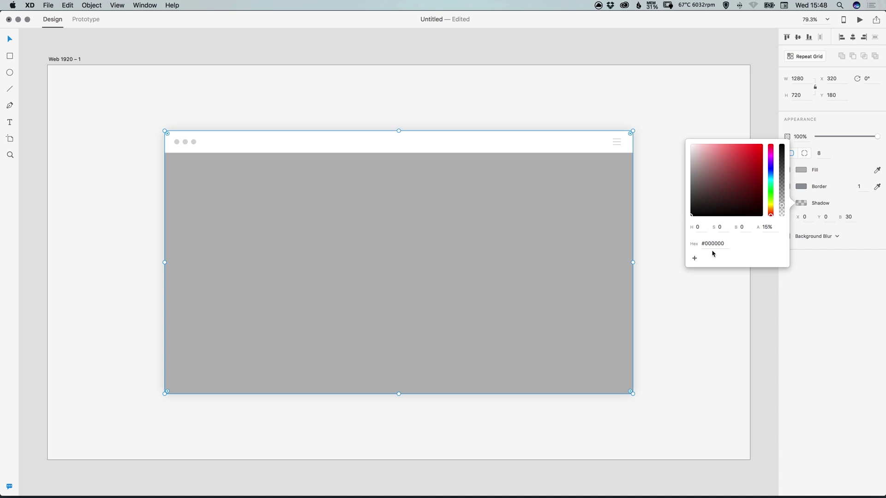
left_click(563, 96)
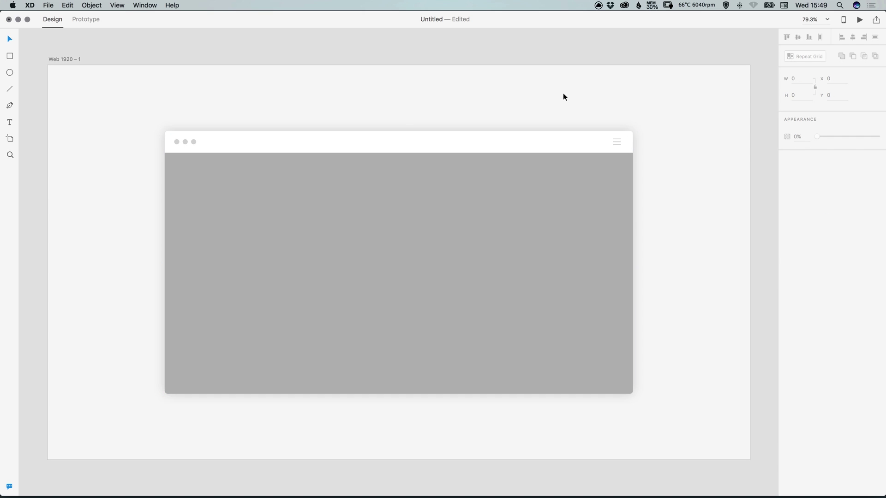
Snap the window dots to the top bar's left edge, then inset them 30 px
key("z")
left_click(178, 141)
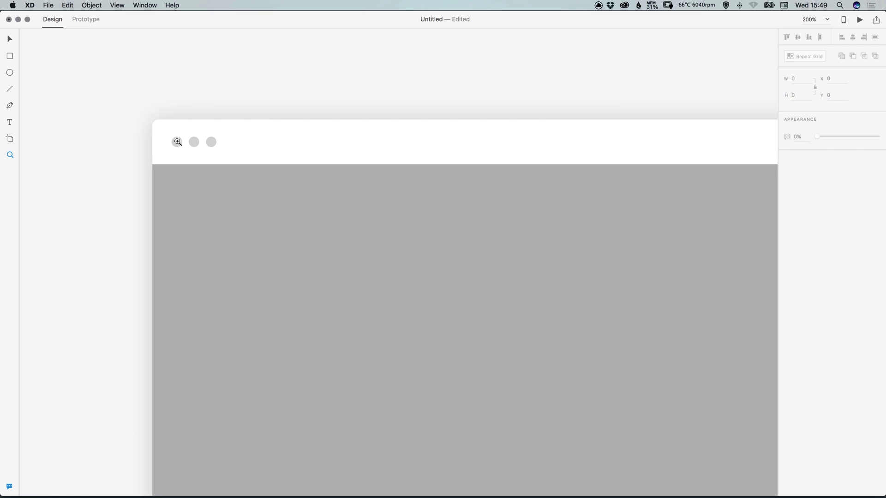
left_click(177, 142)
key("v")
left_click_drag(178, 141, 142, 143)
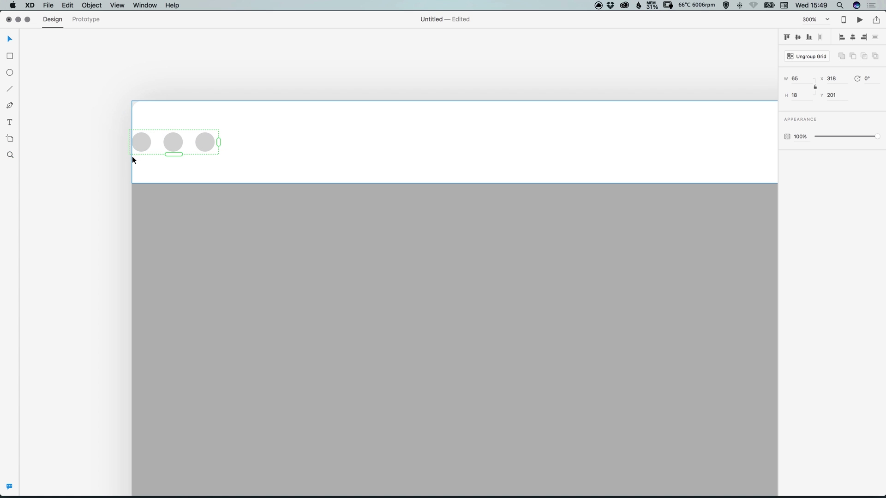
left_click(133, 141)
left_click(133, 141)
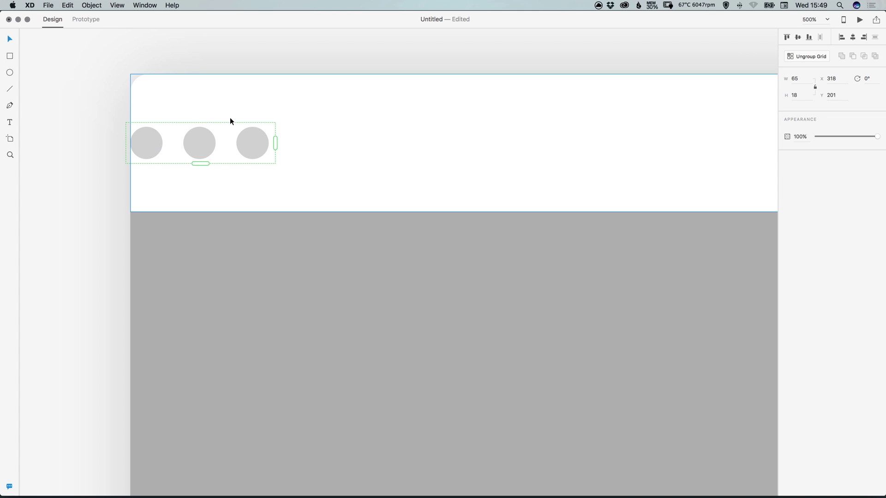
key("shift+Right")
key("shift+Right")
key("shift+Right")
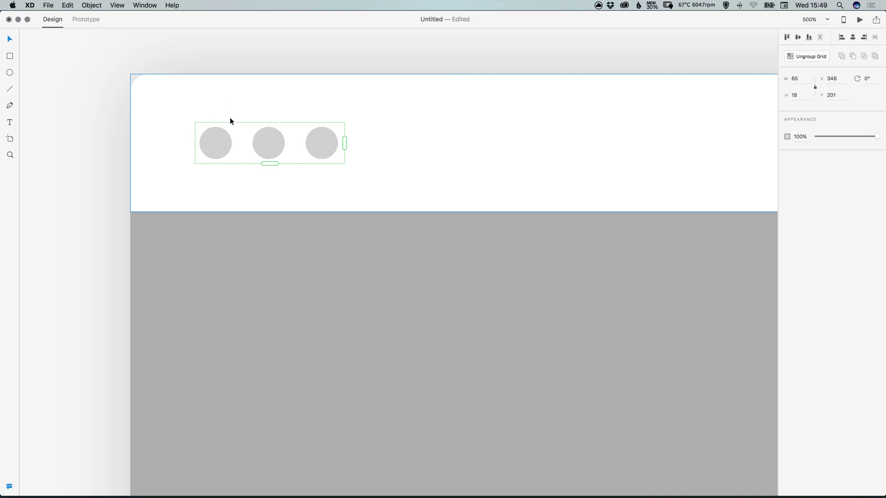
left_click(485, 60)
Shift the hamburger icon 30 px left from the bar's right edge, then fit the artboard
key("super+1")
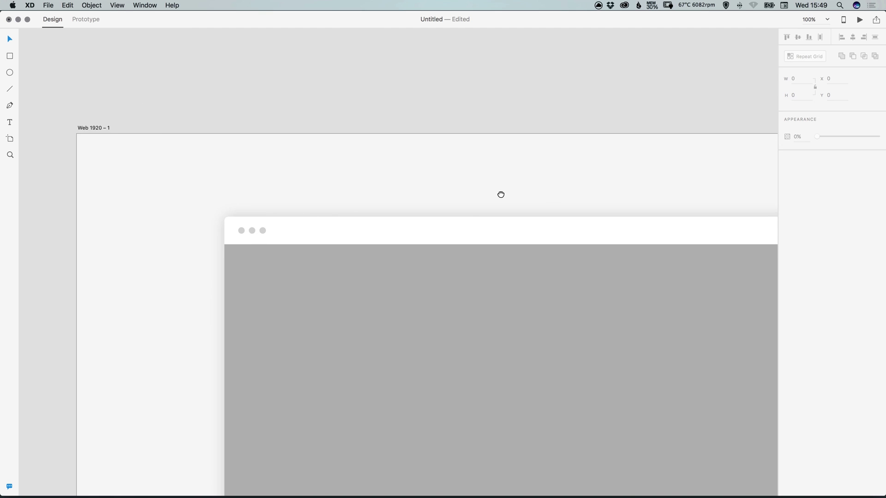
key("z")
scroll(600, 212, "right", 5)
left_click(673, 226)
left_click(676, 219)
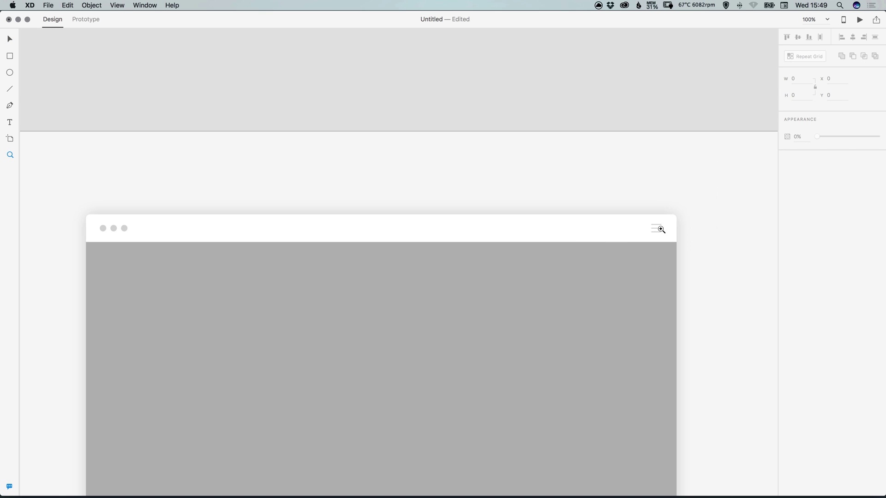
left_click(663, 229)
left_click_drag(666, 229, 587, 226)
key("v")
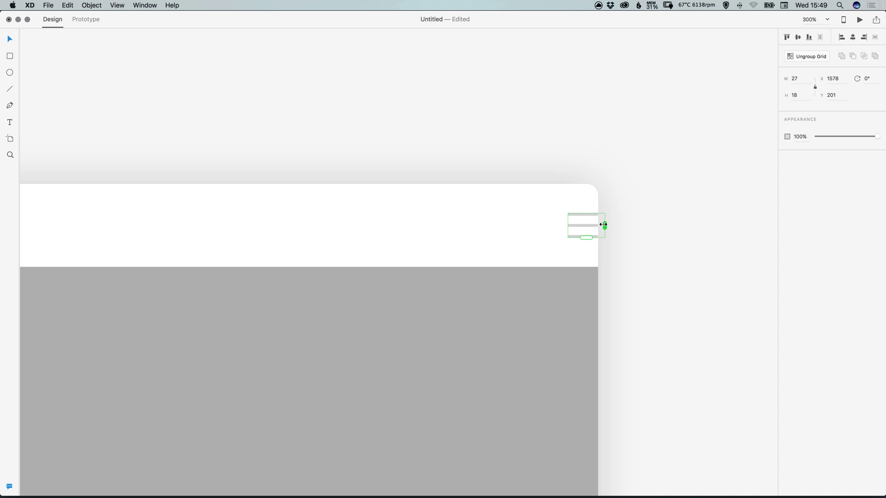
key("shift+Left")
key("shift+Left")
key("shift+Left")
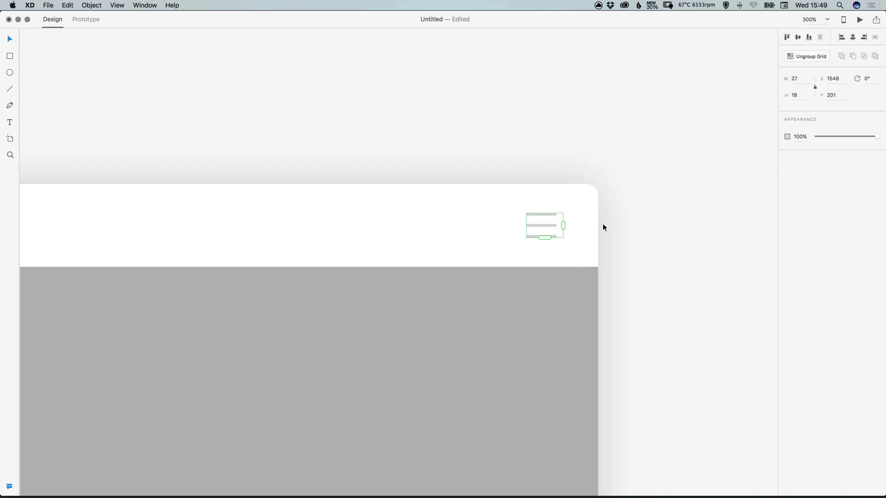
left_click(751, 186)
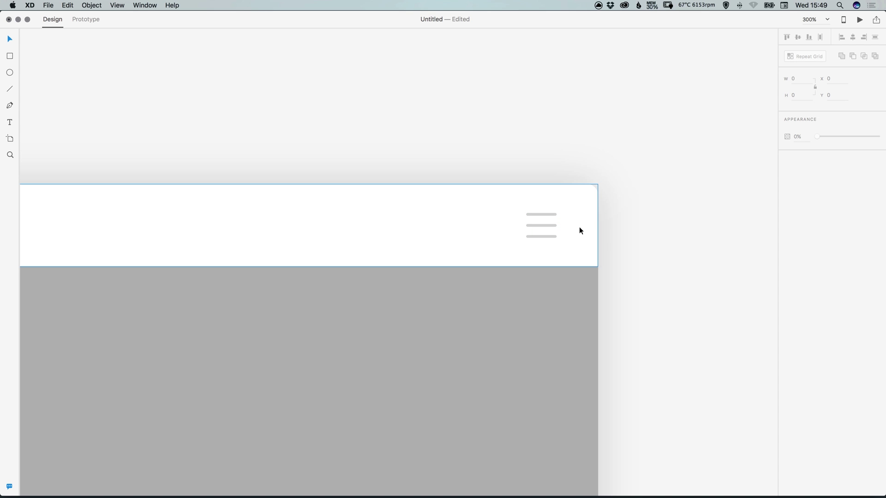
scroll(574, 234, "left", 15)
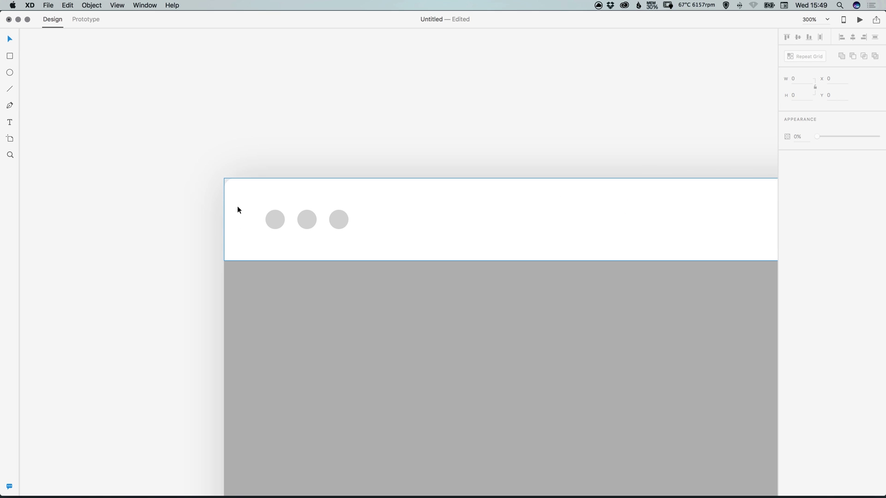
key("super+0")
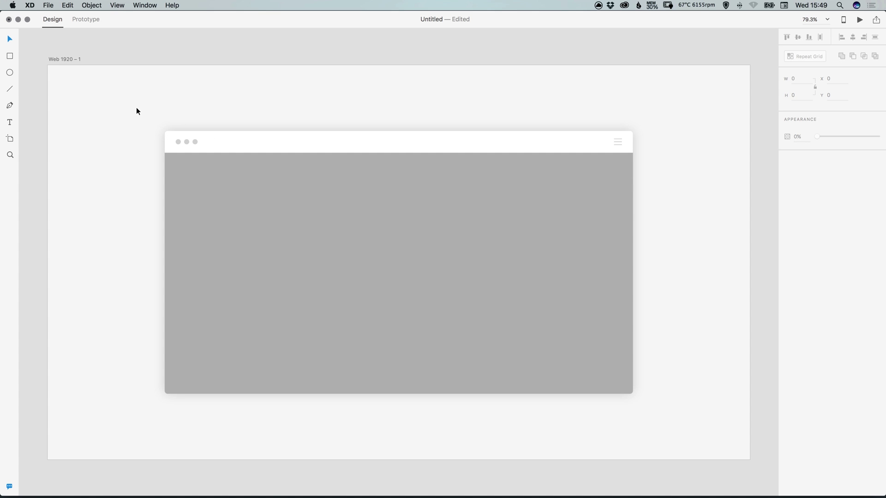
left_click_drag(129, 106, 661, 407)
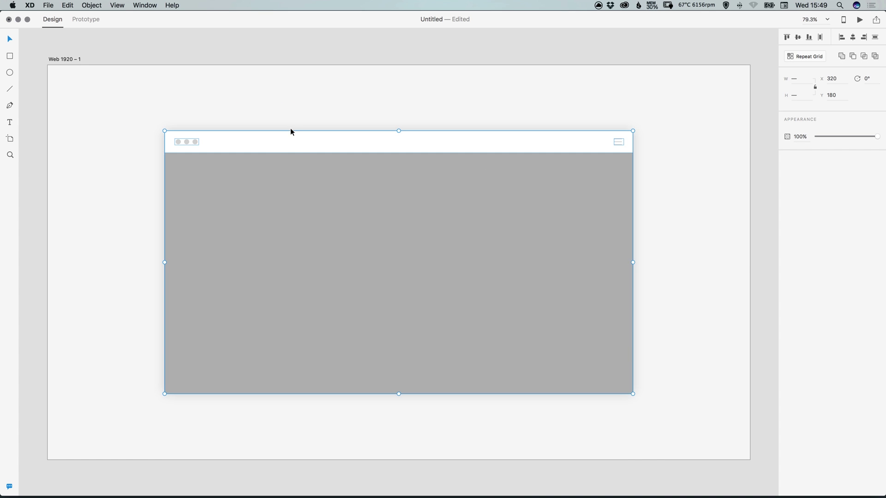
left_click_drag(208, 147, 574, 143)
left_click(68, 5)
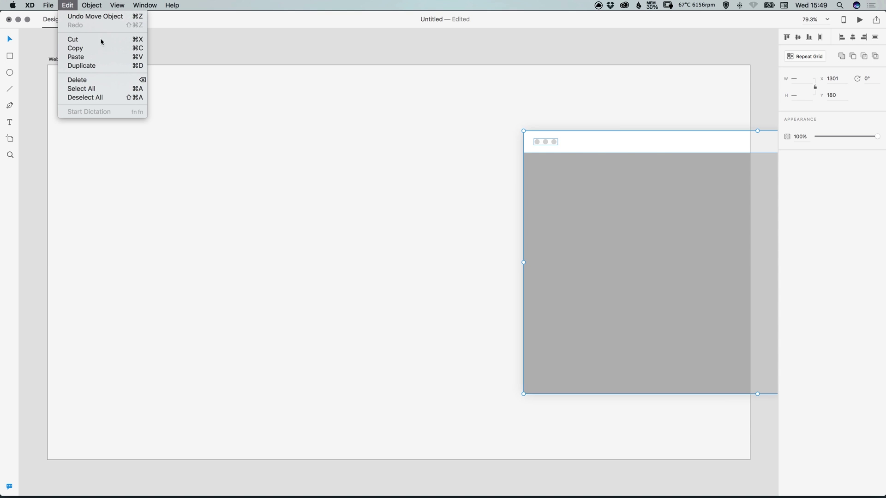
left_click(95, 68)
left_click_drag(706, 214, 243, 192)
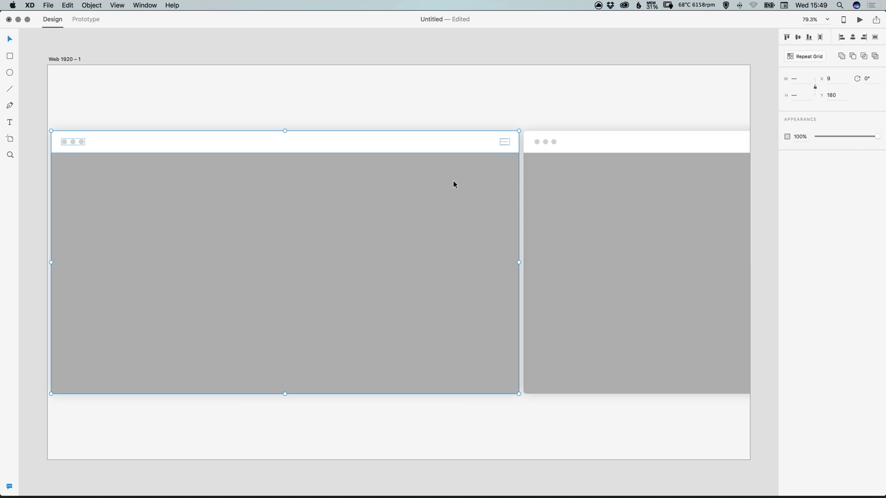
left_click(275, 105)
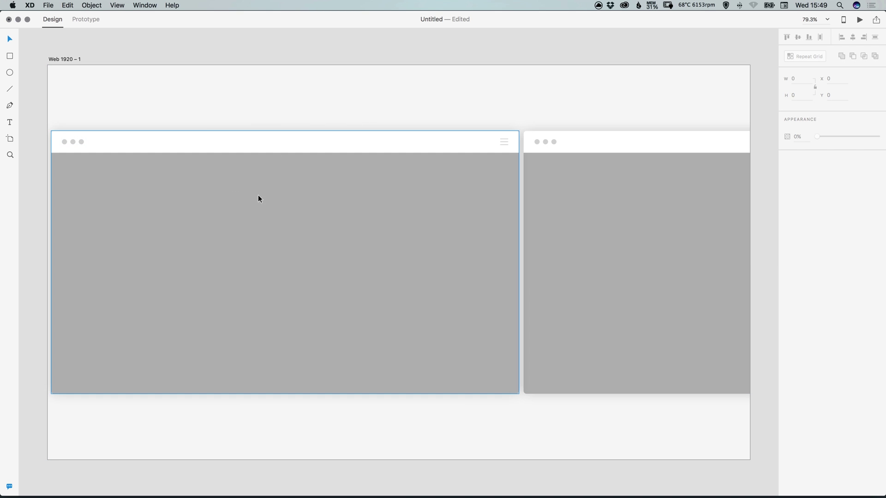
left_click(278, 212)
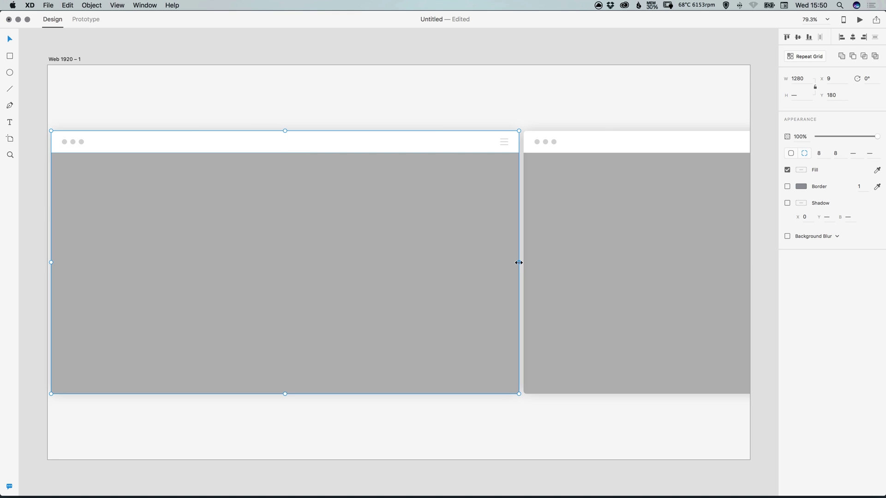
left_click_drag(519, 263, 168, 238)
left_click(222, 308)
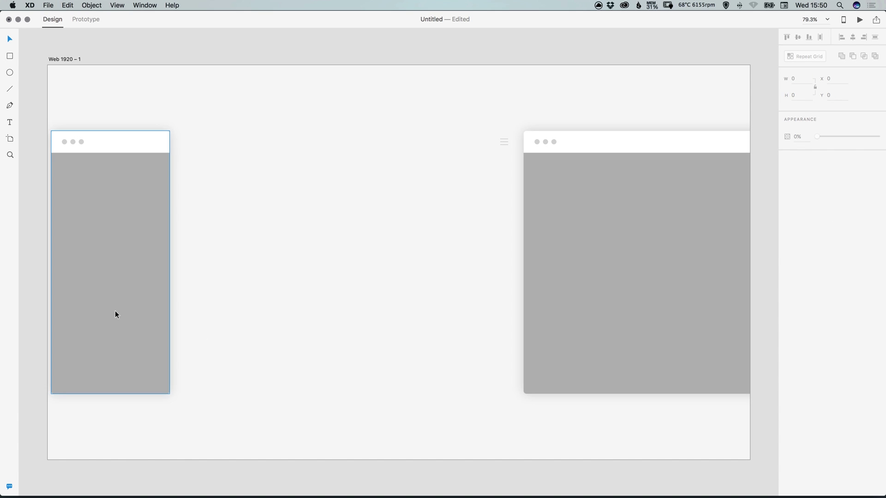
left_click(121, 321)
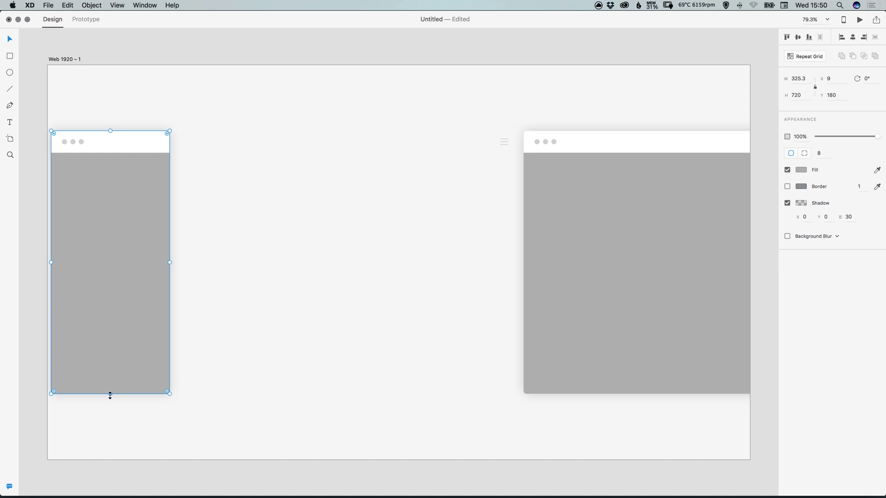
left_click_drag(110, 396, 110, 355)
left_click_drag(472, 130, 157, 149)
left_click(502, 143)
left_click_drag(157, 152, 154, 150)
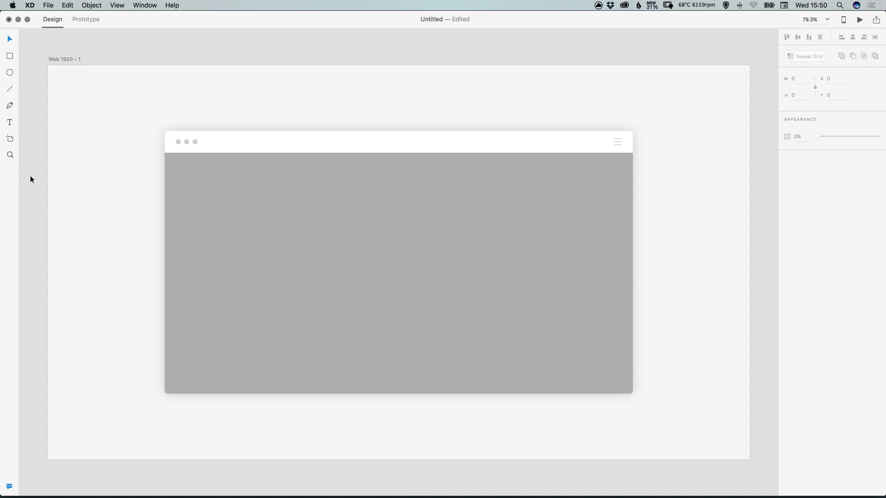
Draw a rectangle inside the mockup's grey body and fill it saturated yellow
left_click(10, 56)
mouse_move(181, 175)
left_mouse_down()
mouse_move(416, 317)
mouse_move(410, 334)
left_mouse_up()
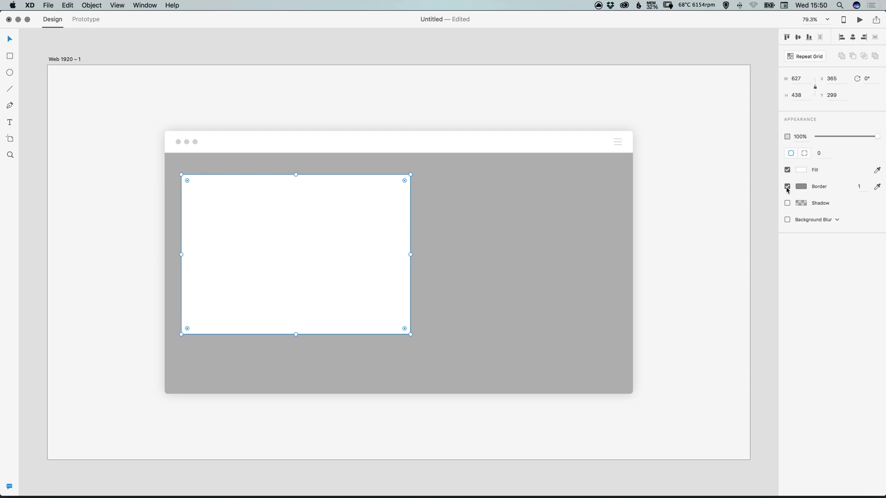
left_click(802, 170)
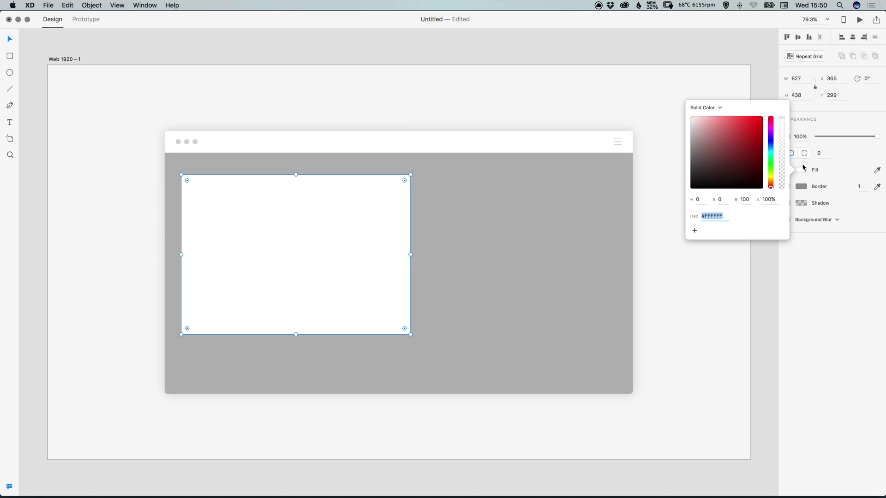
left_click(770, 177)
left_click_drag(741, 128, 749, 119)
left_click(613, 38)
Snap the yellow rectangle to the body's top-left corner and widen it rightward
key("z")
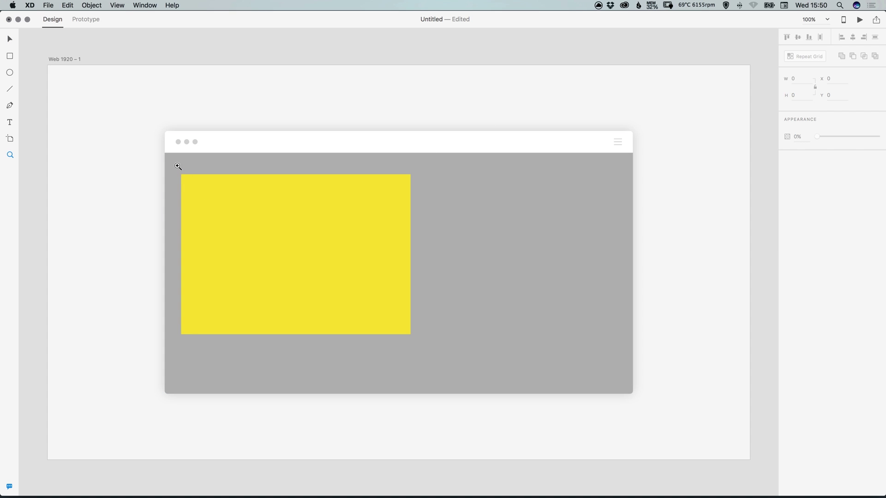
left_click_drag(178, 166, 181, 171)
key("super+minus")
key("super+minus")
key("super+minus")
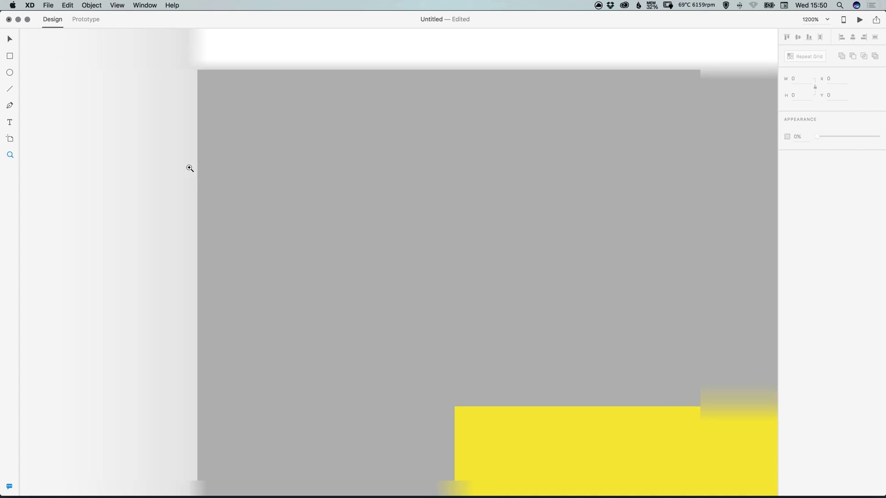
key("v")
left_click_drag(467, 362, 309, 182)
left_click(219, 209)
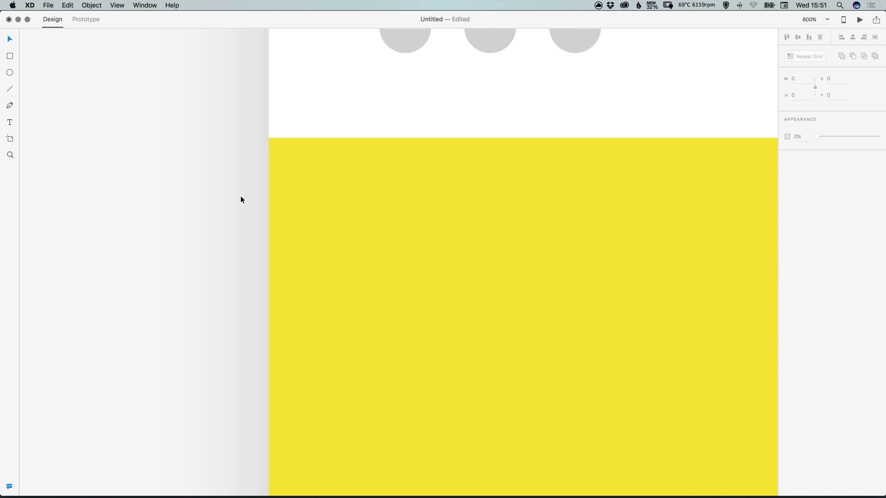
key("super+1")
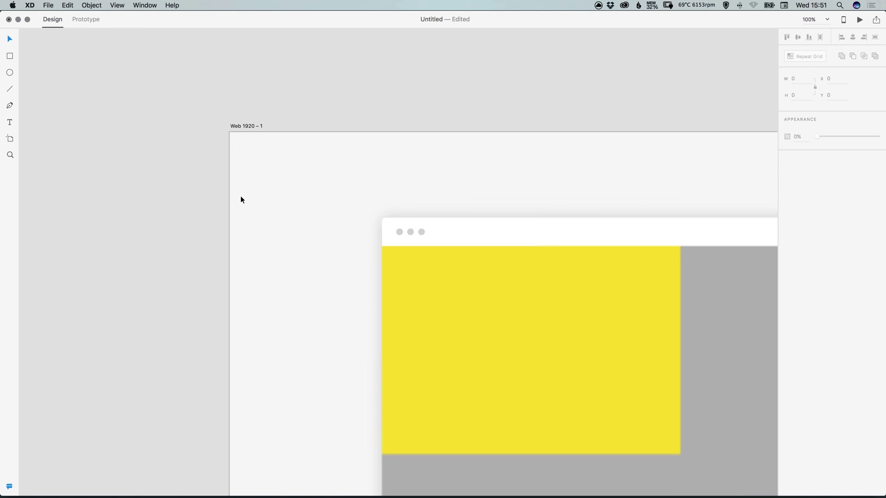
left_click_drag(589, 358, 609, 379)
left_click(310, 260)
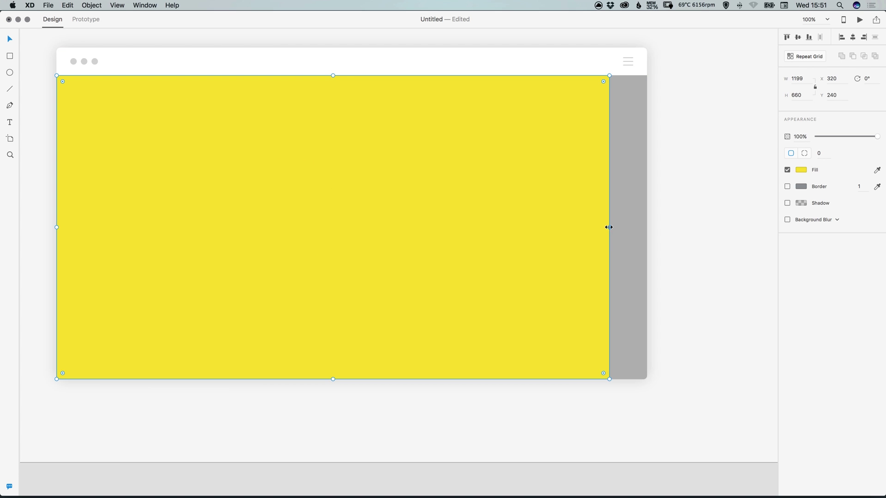
left_click_drag(609, 227, 645, 226)
Extend the yellow rectangle to the right edge and round its bottom corners to 8
left_click(680, 325)
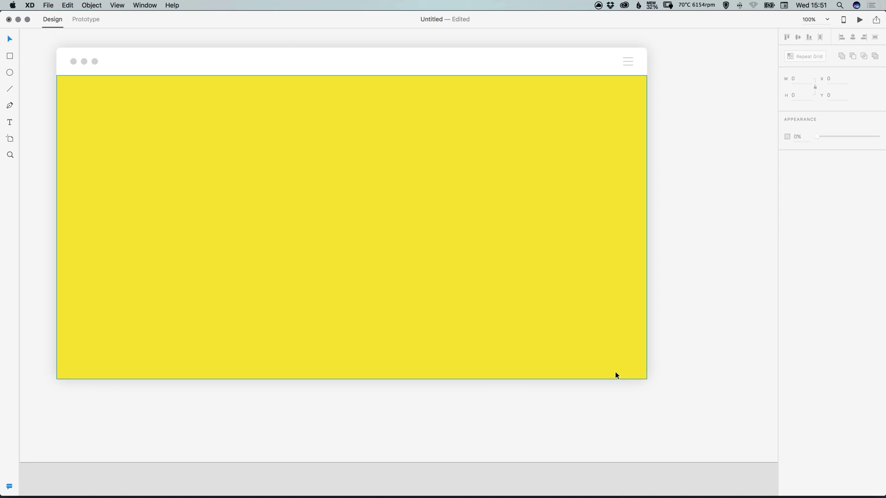
left_click(625, 243)
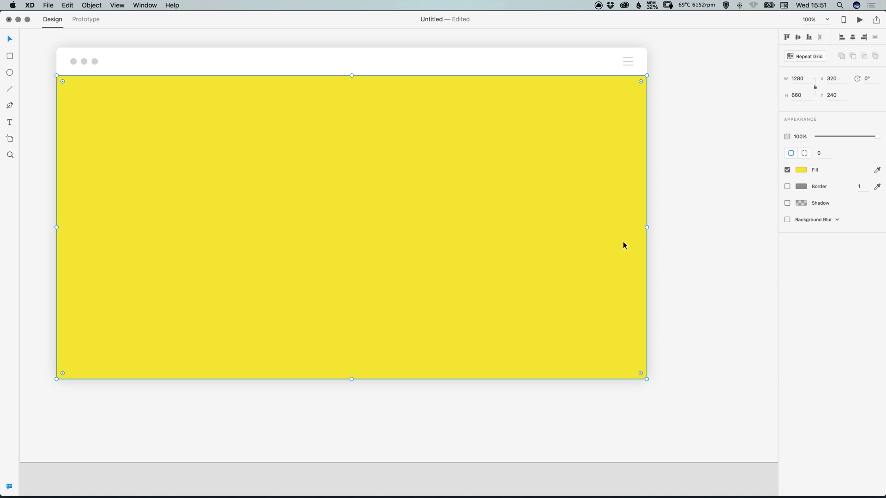
left_click(805, 154)
left_click(859, 153)
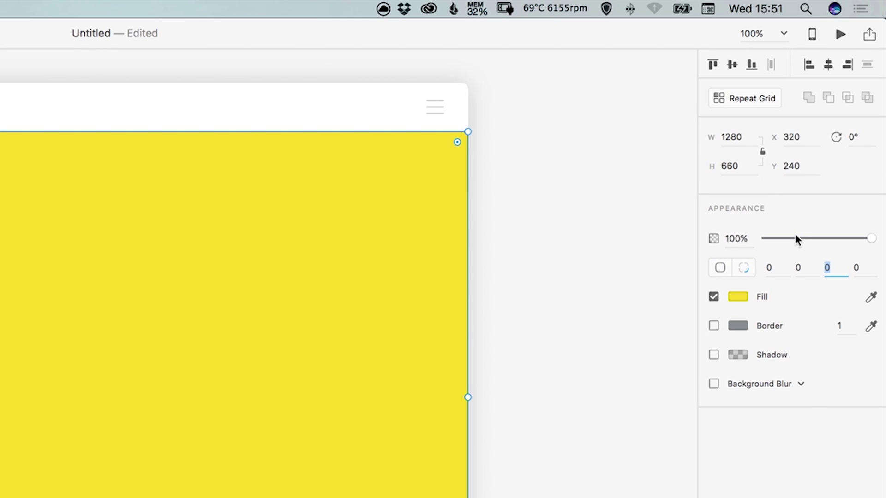
type("8")
key("Tab")
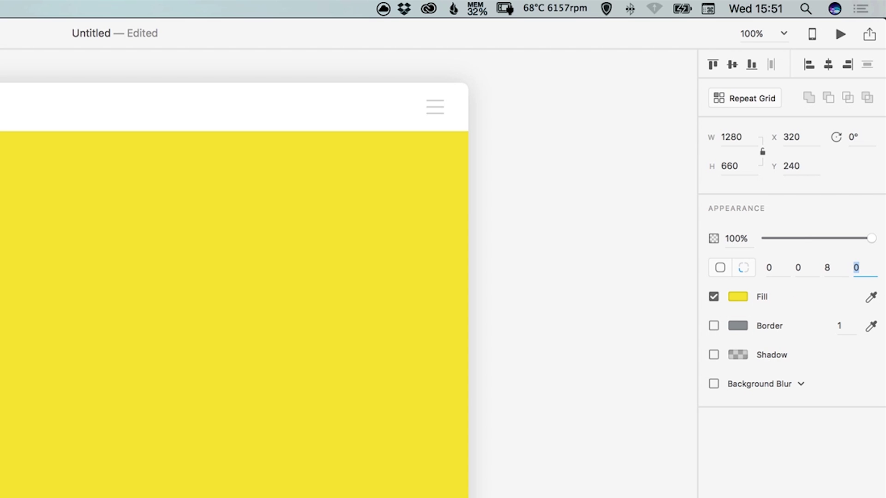
type("8")
key("Return")
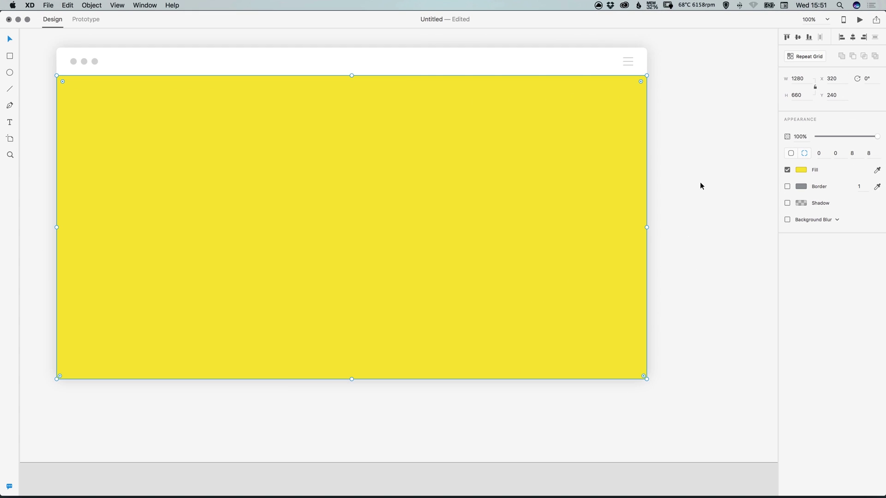
Fit the artboard in view and undo an accidental move of the yellow rectangle
key("super+0")
left_click(693, 193)
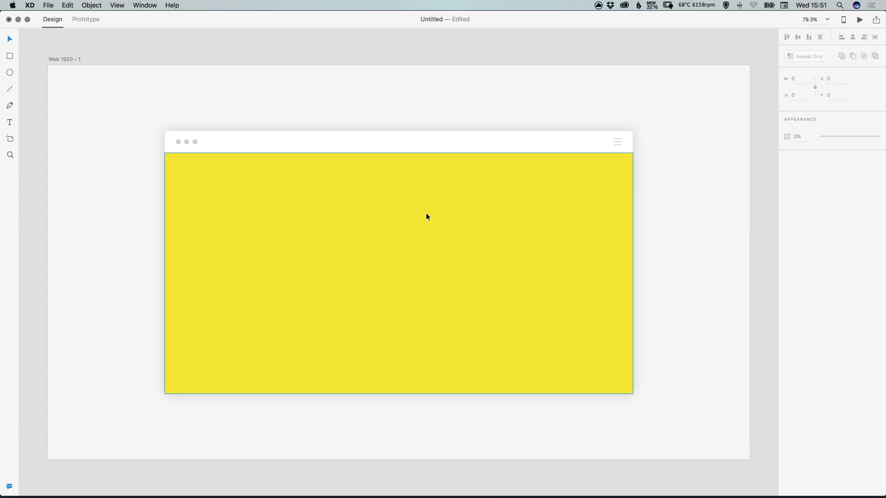
left_click_drag(289, 285, 524, 146)
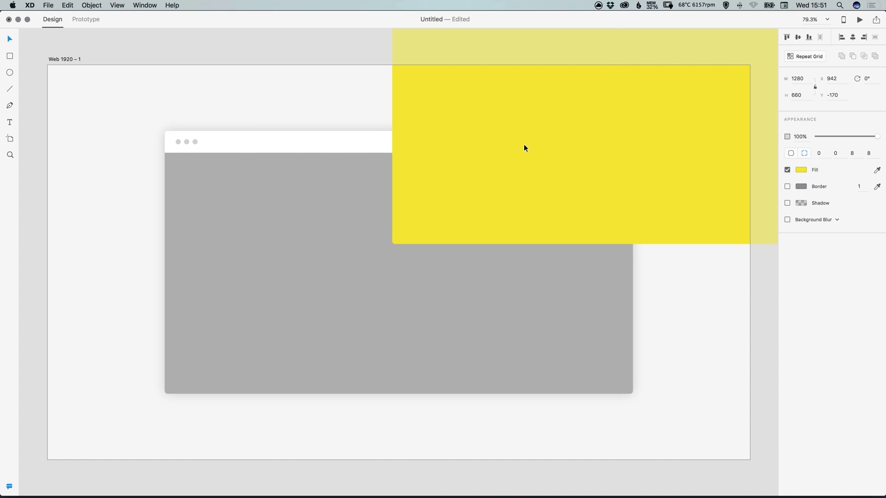
key("super+z")
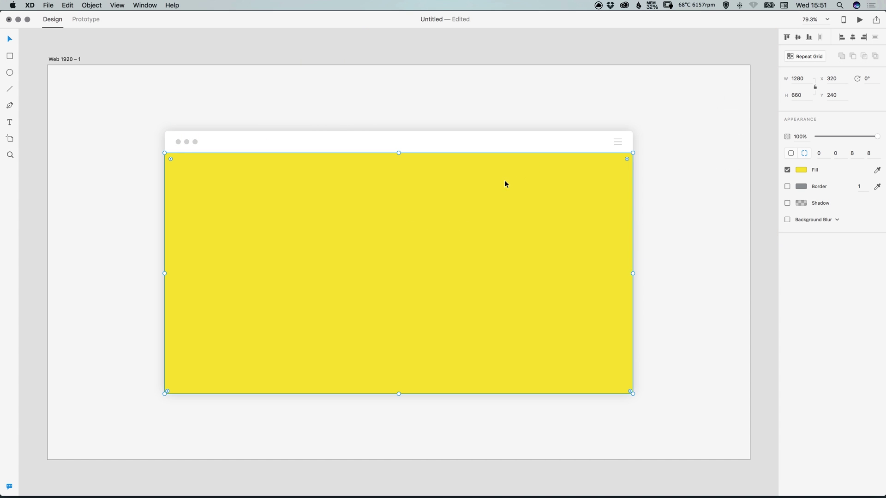
key("super+Tab")
Drag Site.jpg from the Tutorial folder onto the yellow rectangle to fill it
left_click(442, 250)
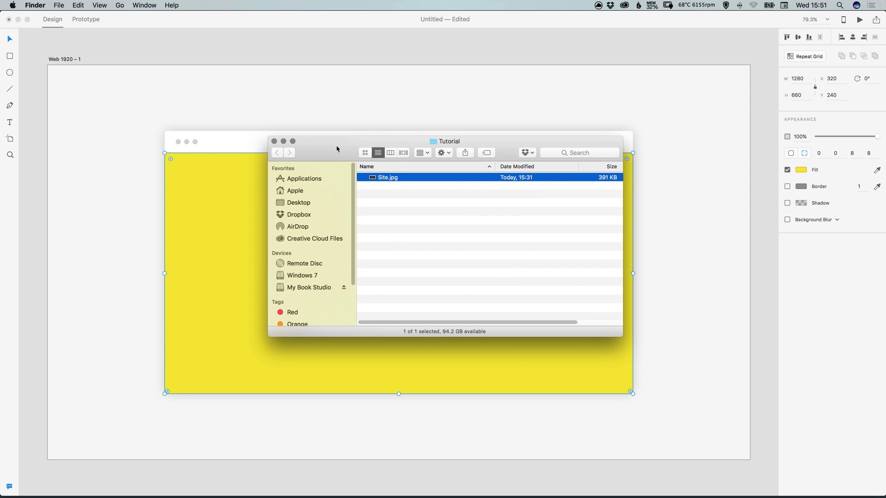
left_click_drag(337, 149, 494, 71)
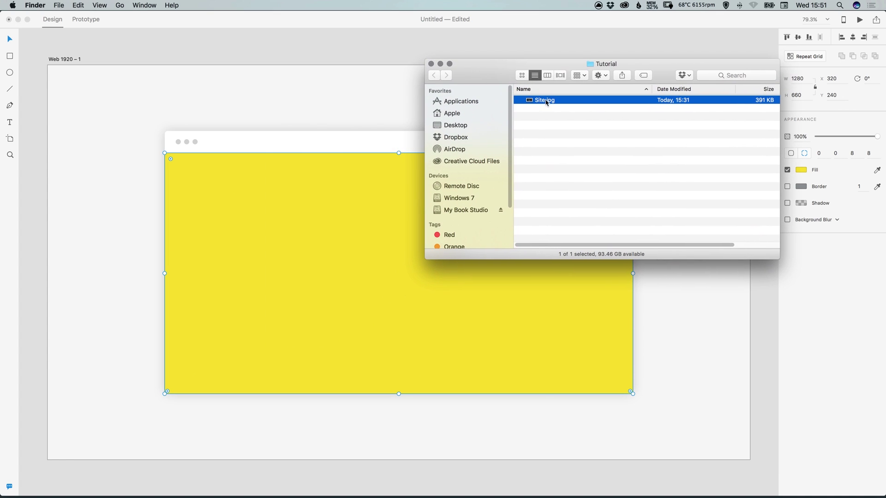
left_click_drag(546, 102, 312, 240)
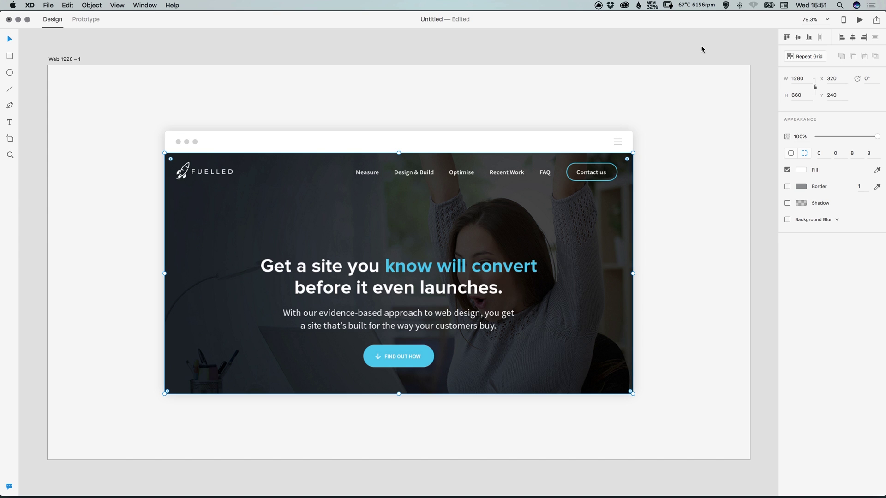
left_click(697, 169)
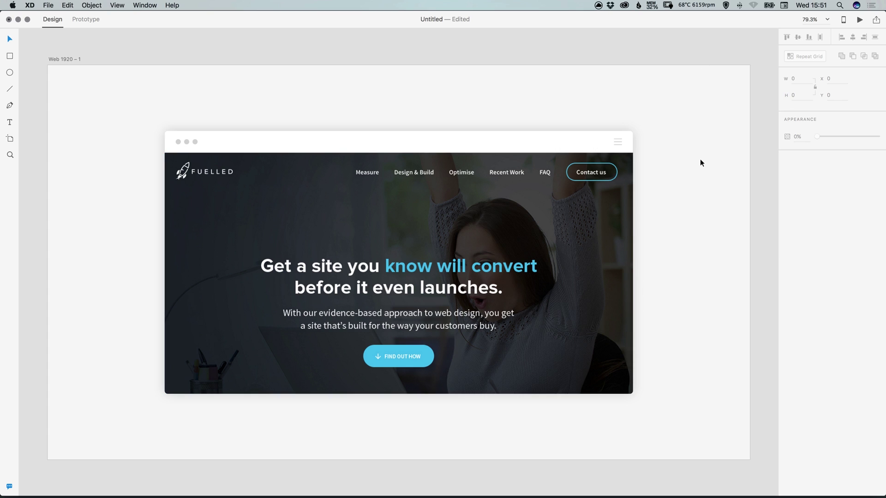